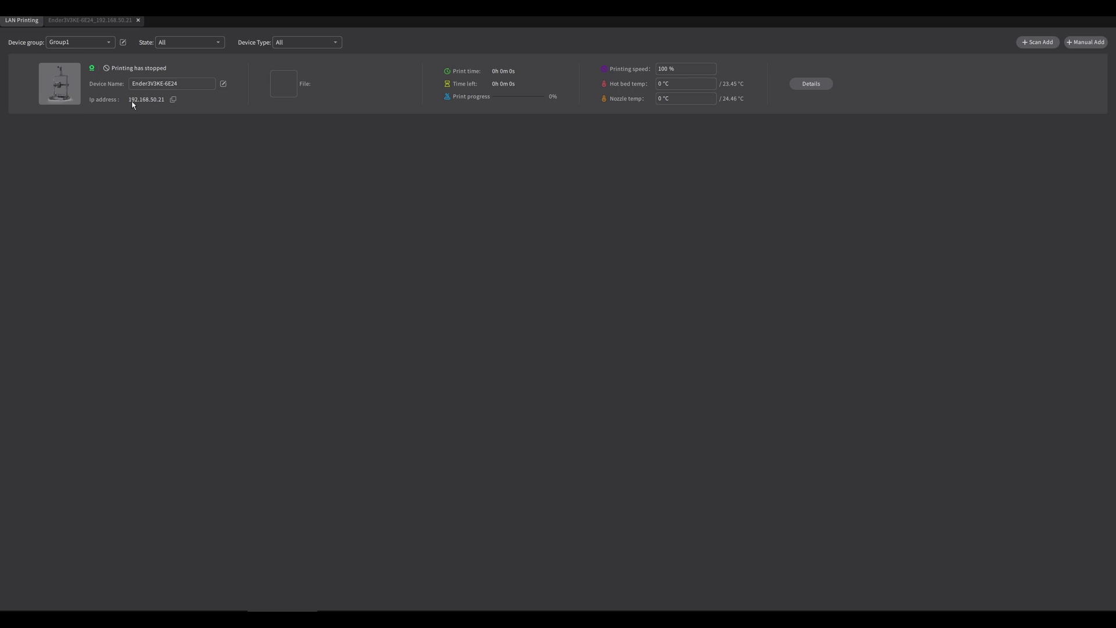
Step: Connect PuTTY over SSH to 192.168.50.21 and log in as root with the account password
click(173, 100)
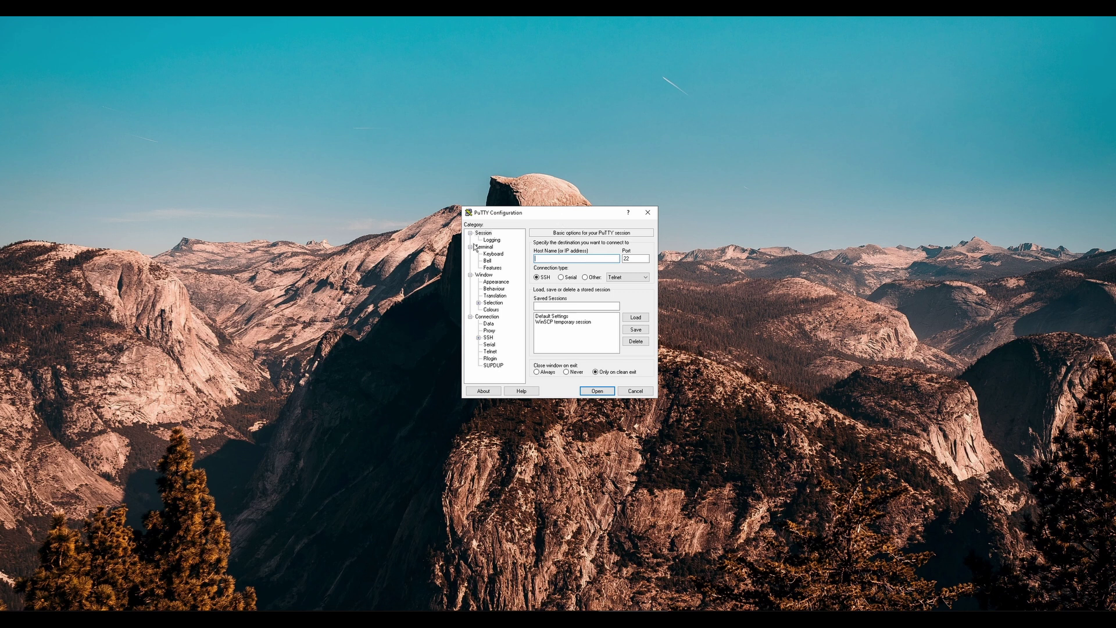
key(ctrl+v)
click(597, 390)
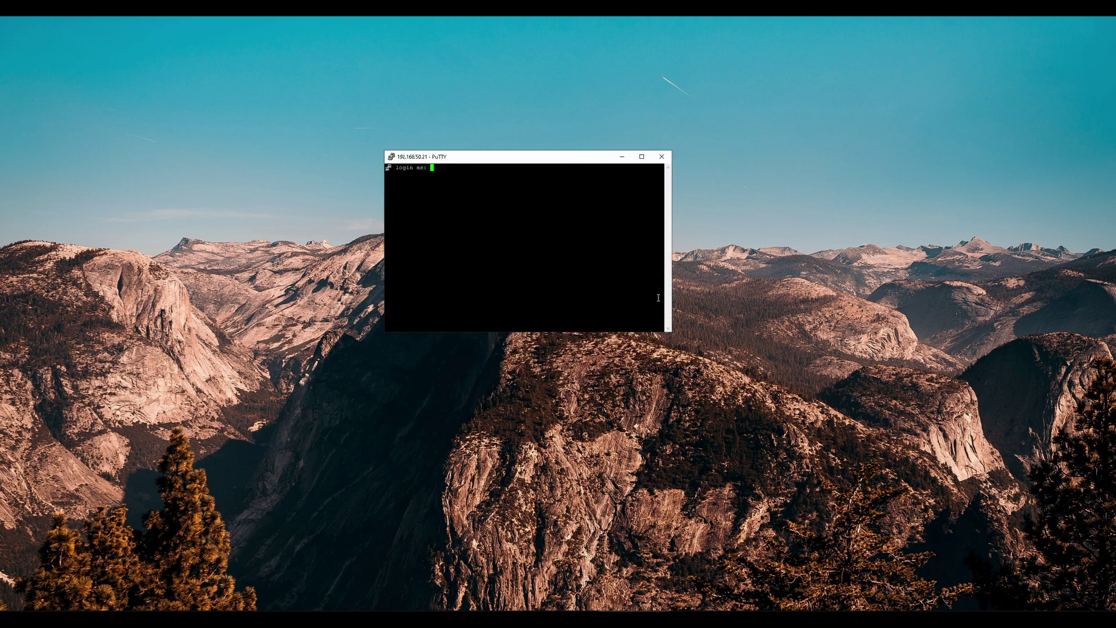
drag(671, 329, 837, 372)
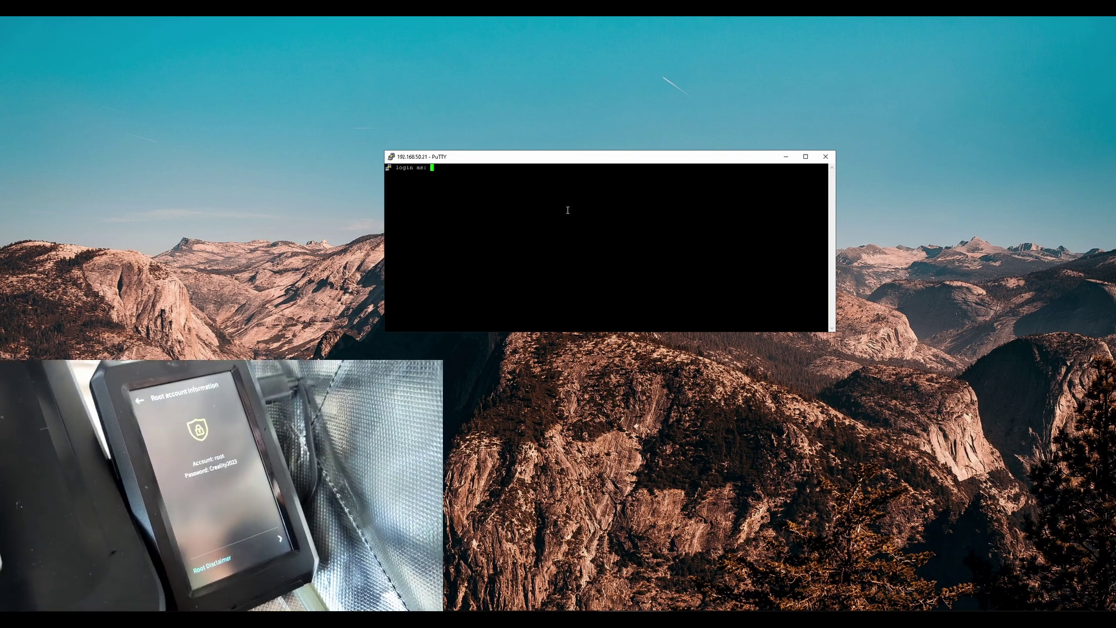
text(root)
key(Return)
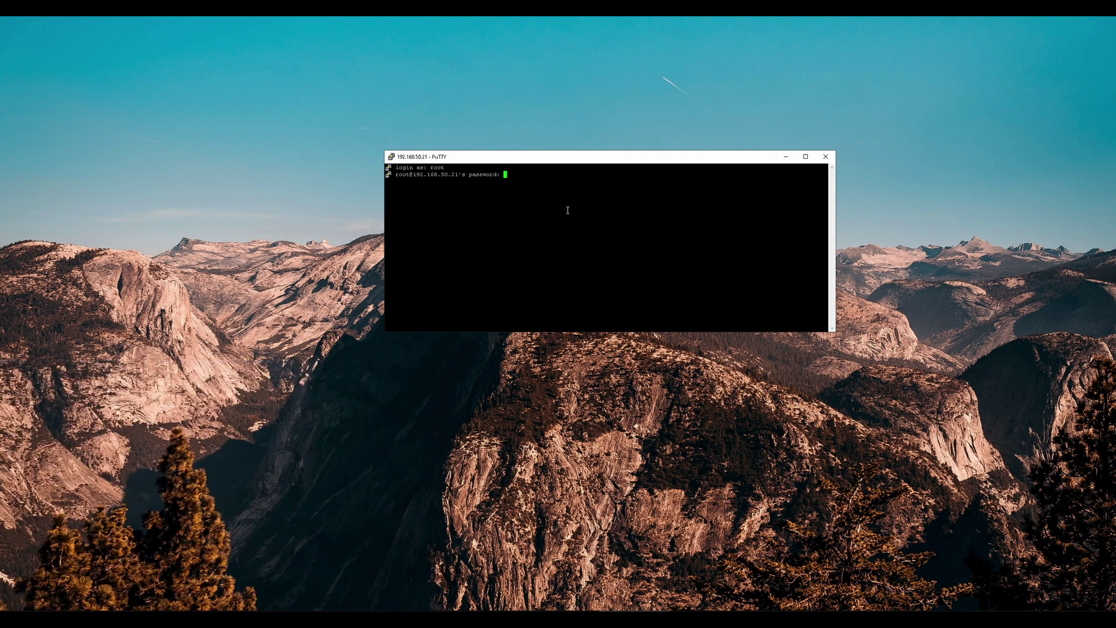
key(Return)
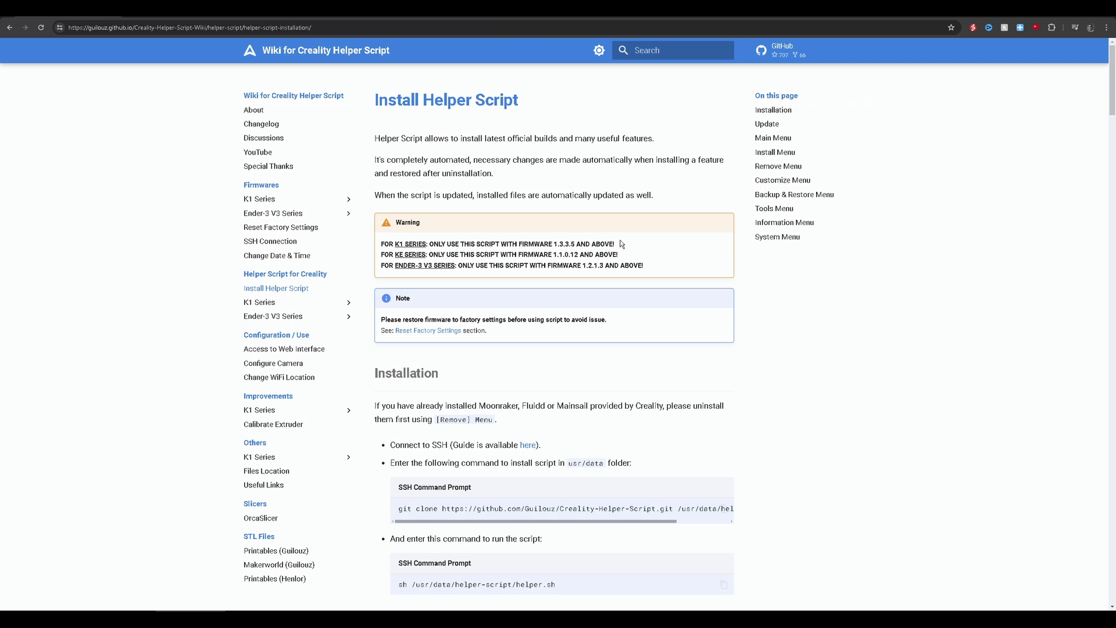
Step: Change into the /usr/data directory in the printer's terminal
scroll(529, 206, down, 4)
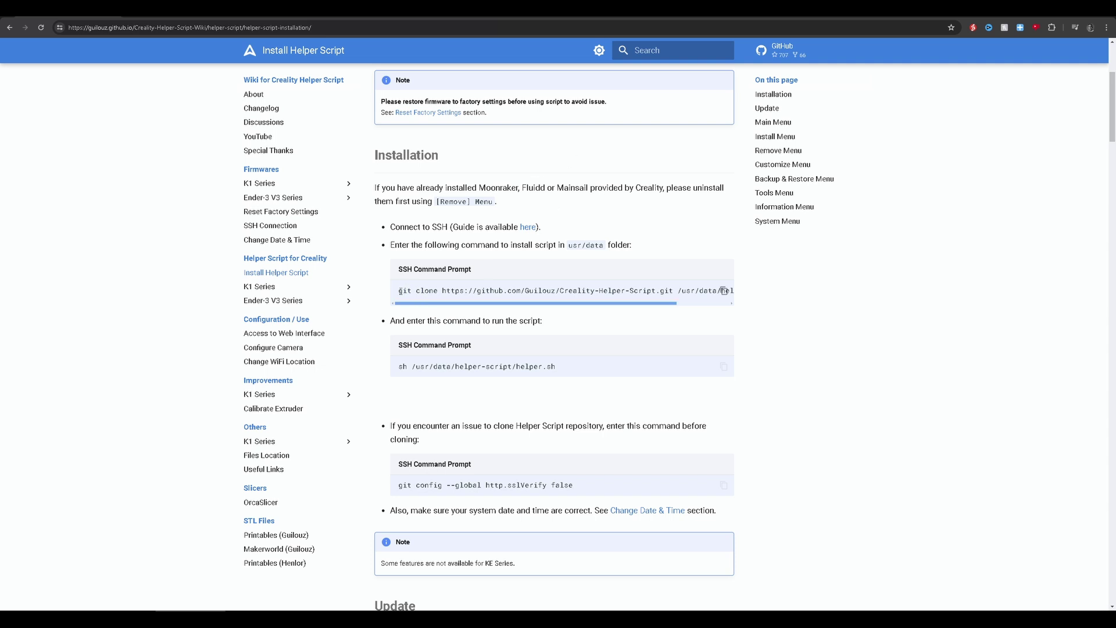
key(alt+Tab)
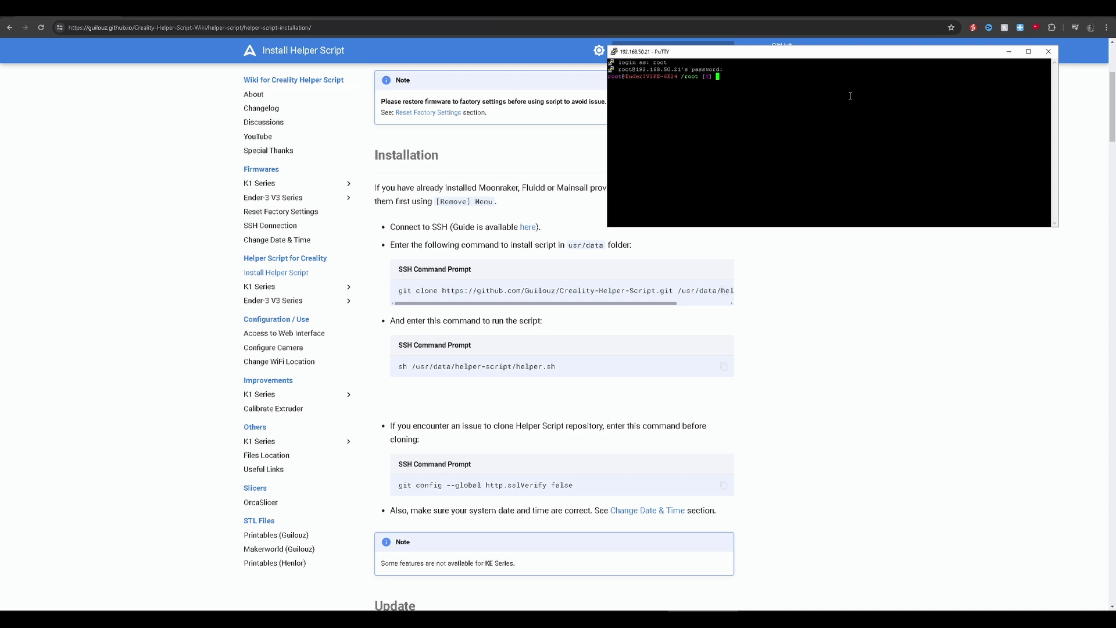
text(cd /usr/data)
key(Return)
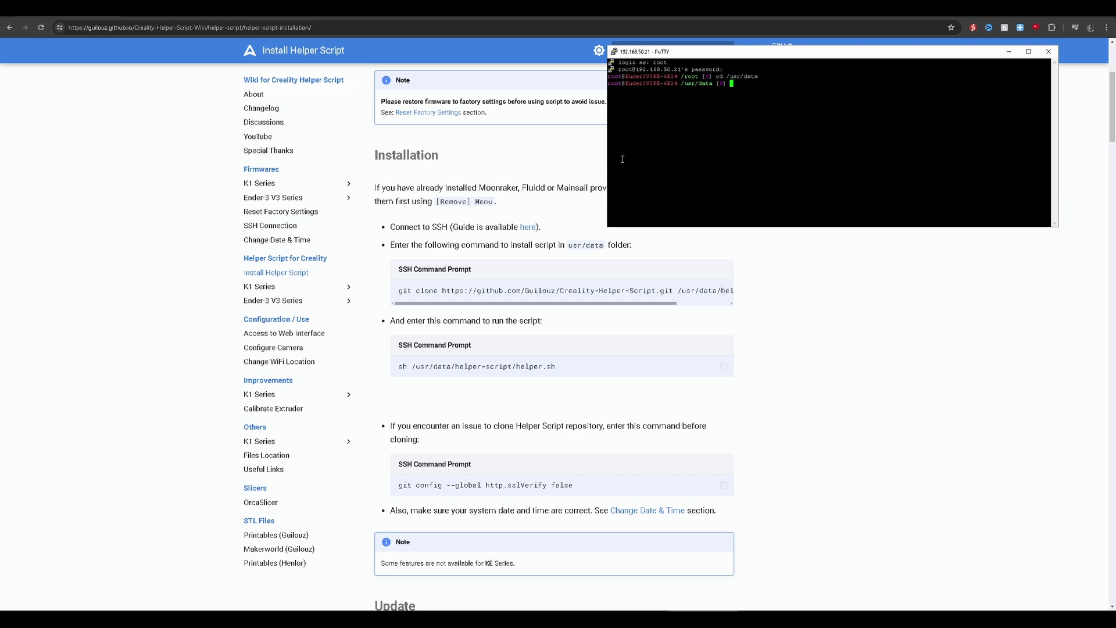
Step: Copy the wiki's git clone command and run it in the printer terminal
click(491, 287)
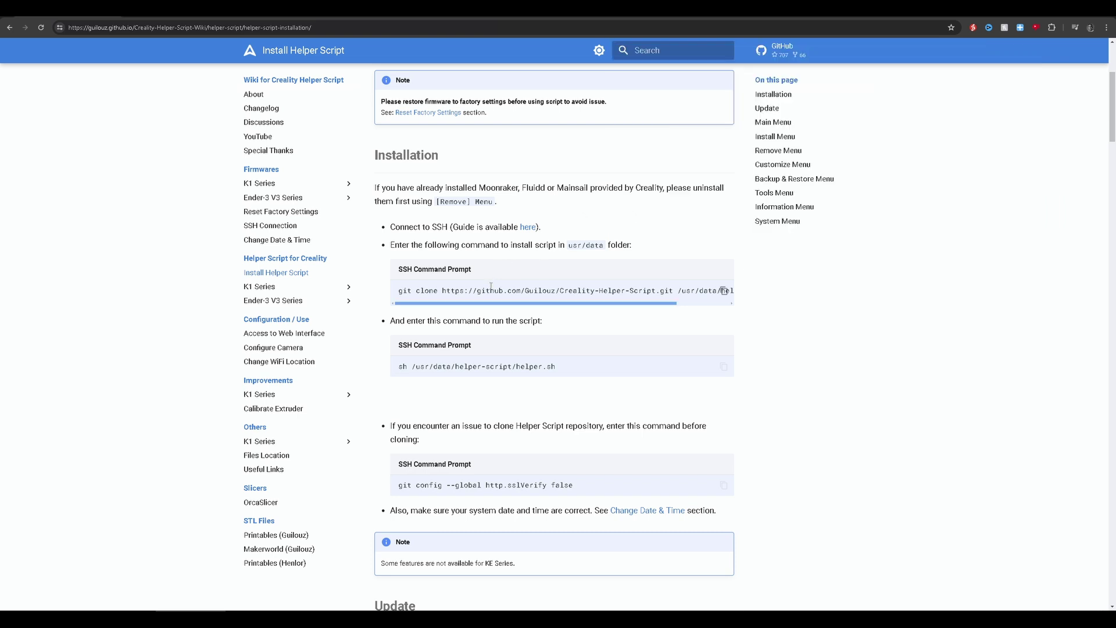
click(724, 290)
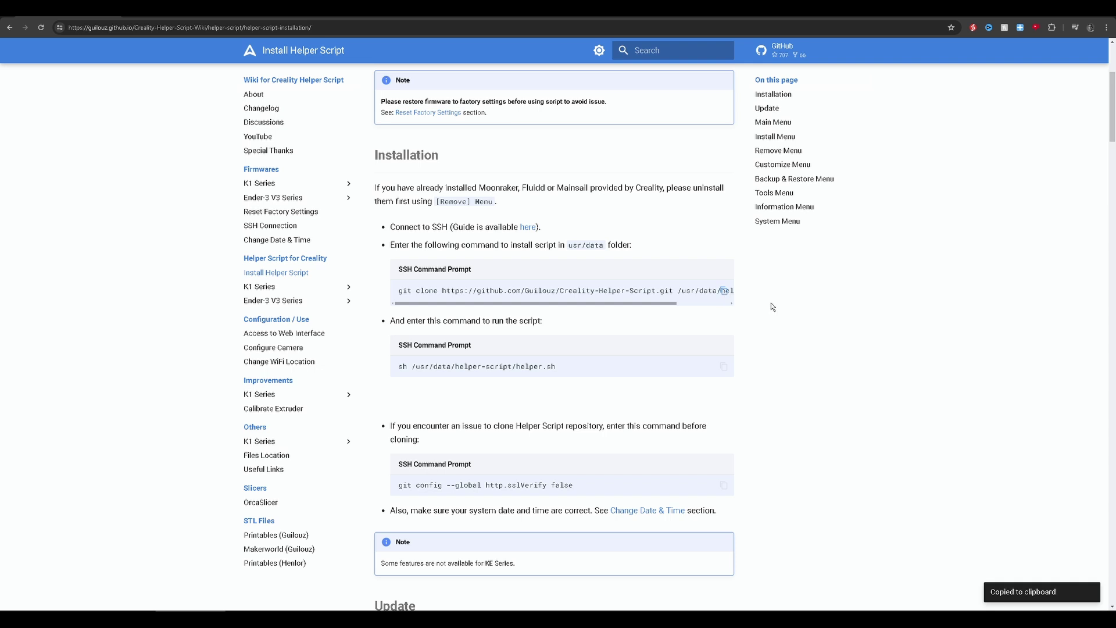
key(alt+Tab)
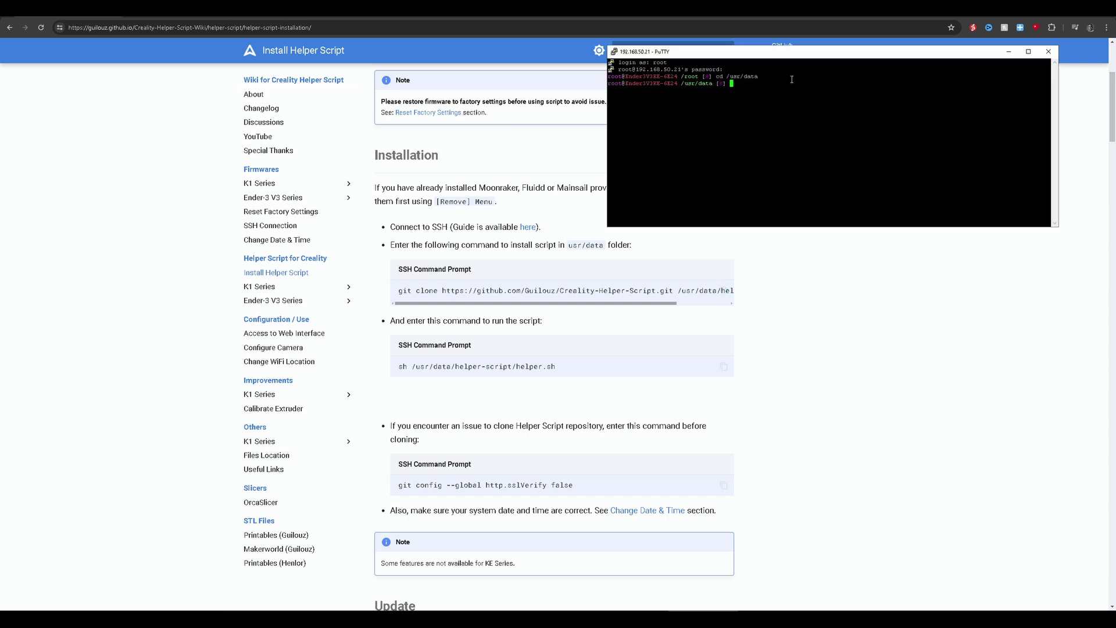
right_click(789, 83)
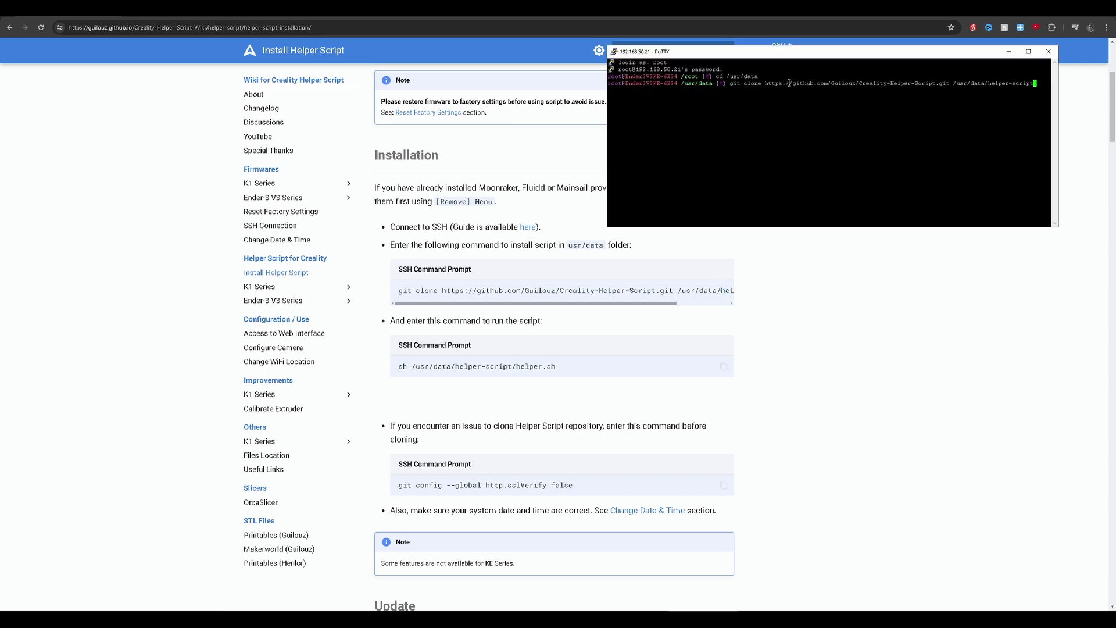
key(Return)
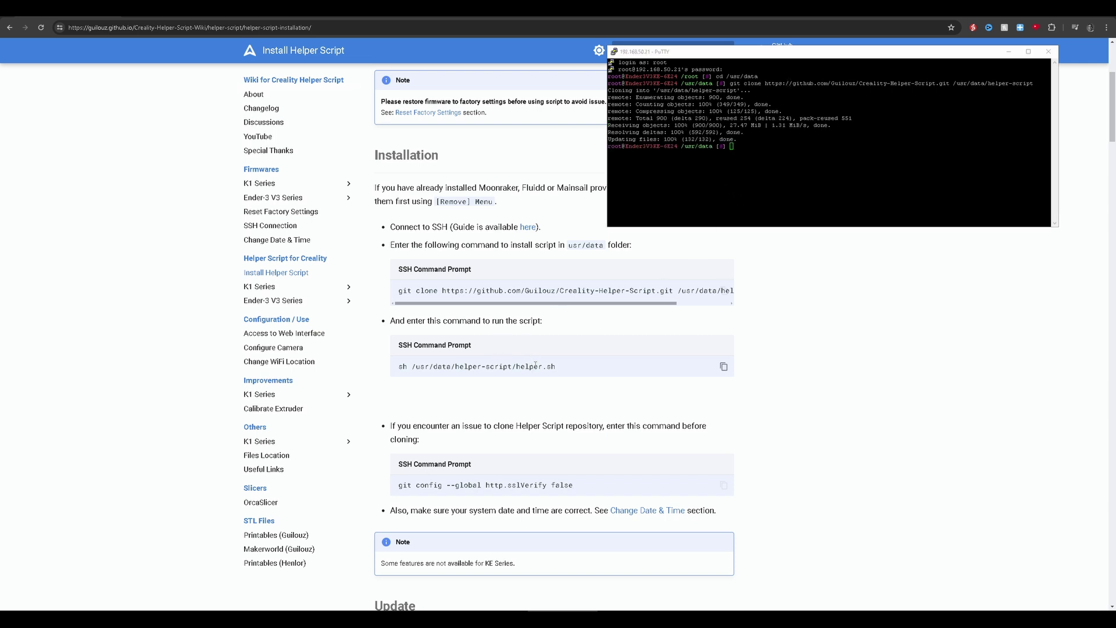
Step: Launch the Helper Script with sh helper.sh and choose option 1 for its Install menu
click(724, 368)
key(alt+Tab)
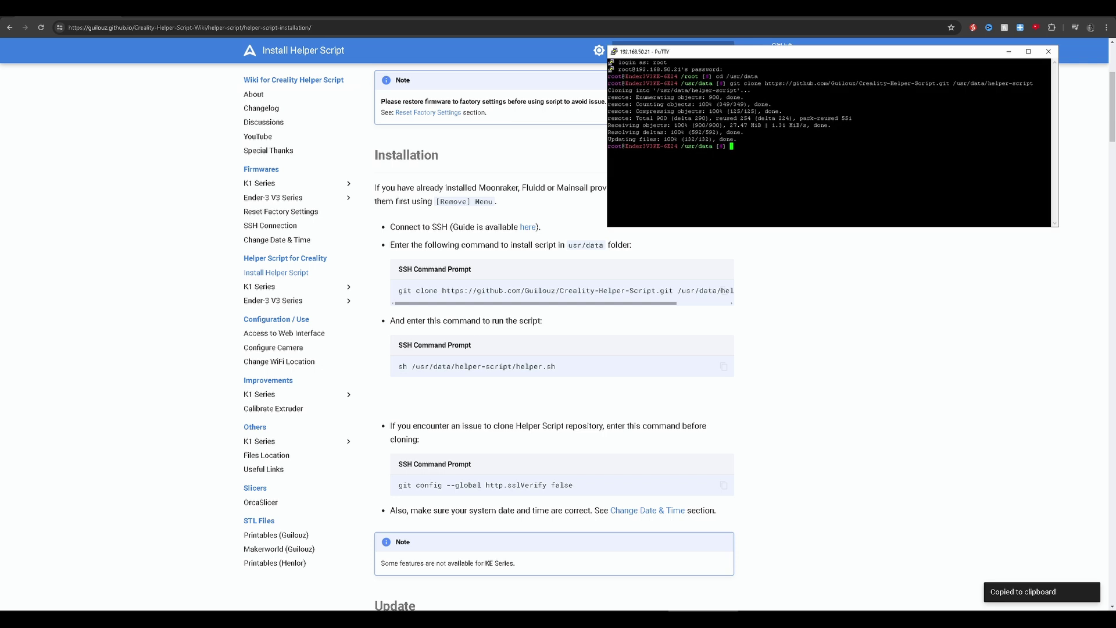
right_click(828, 165)
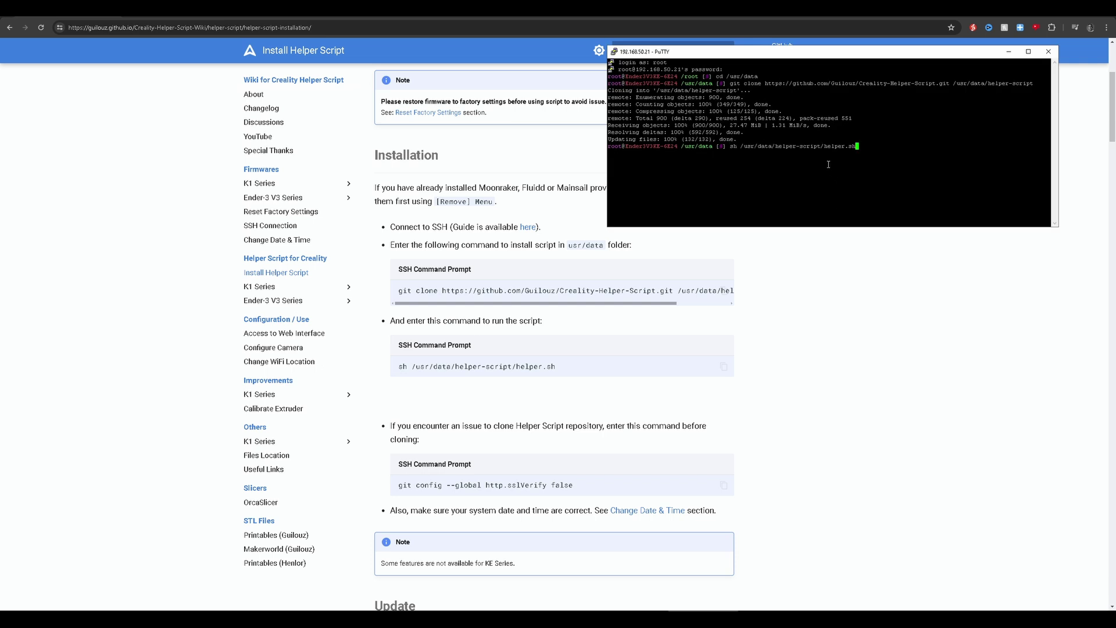
key(Return)
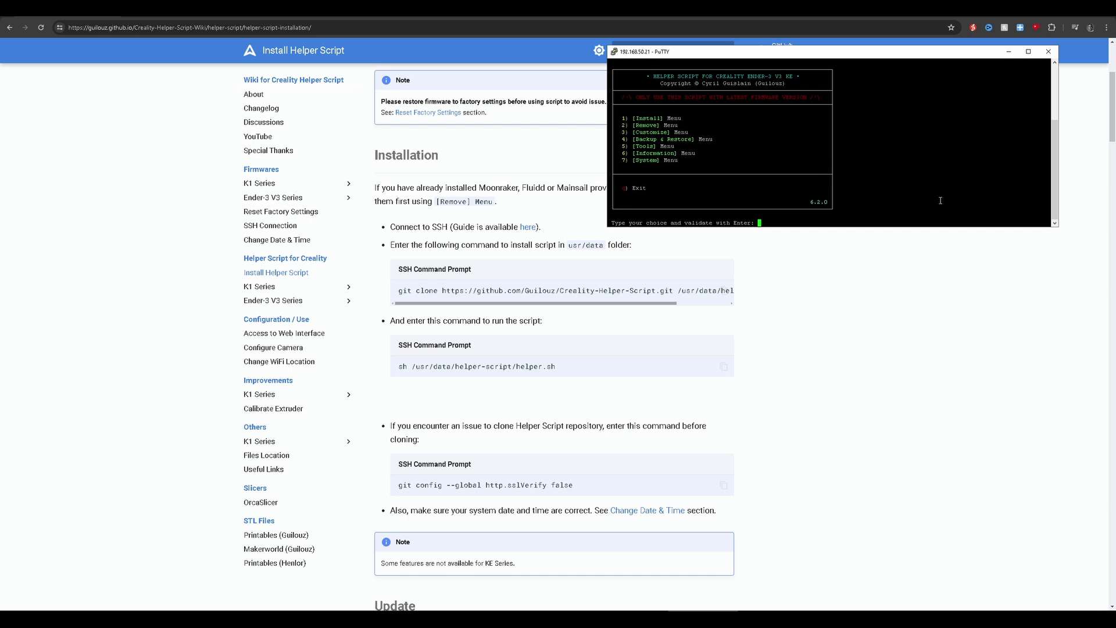
text(1)
key(Return)
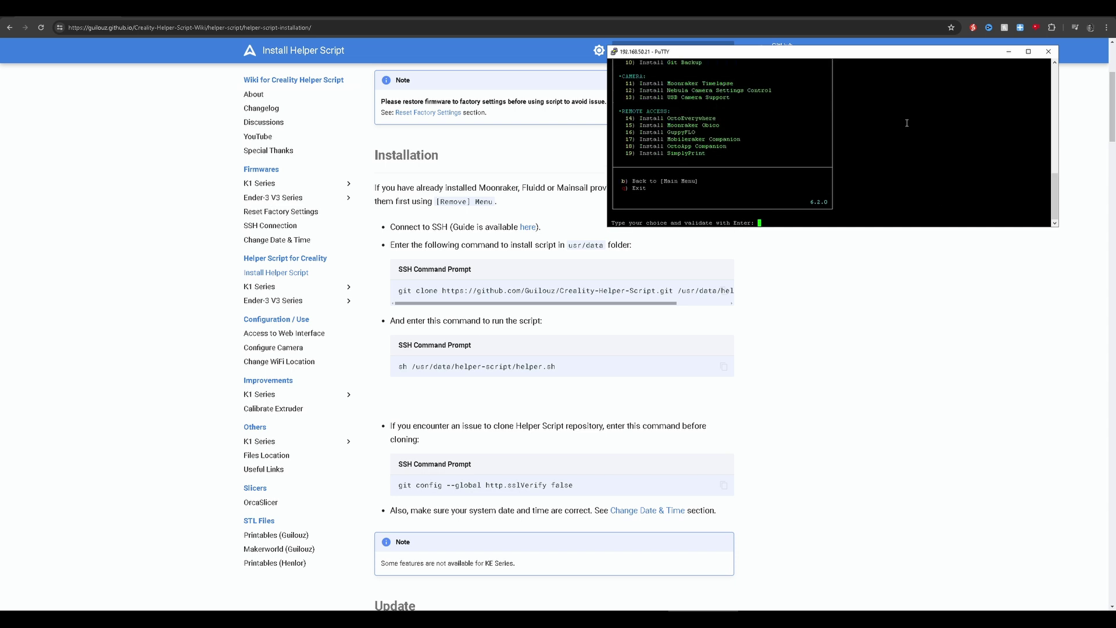
scroll(907, 122, up, 8)
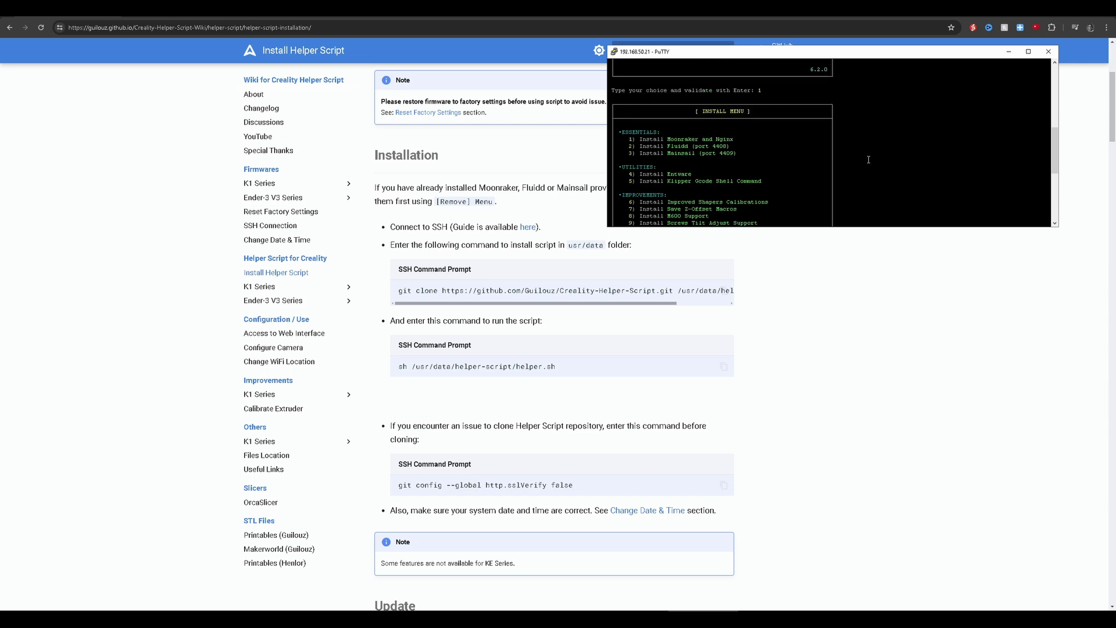
scroll(879, 162, down, 8)
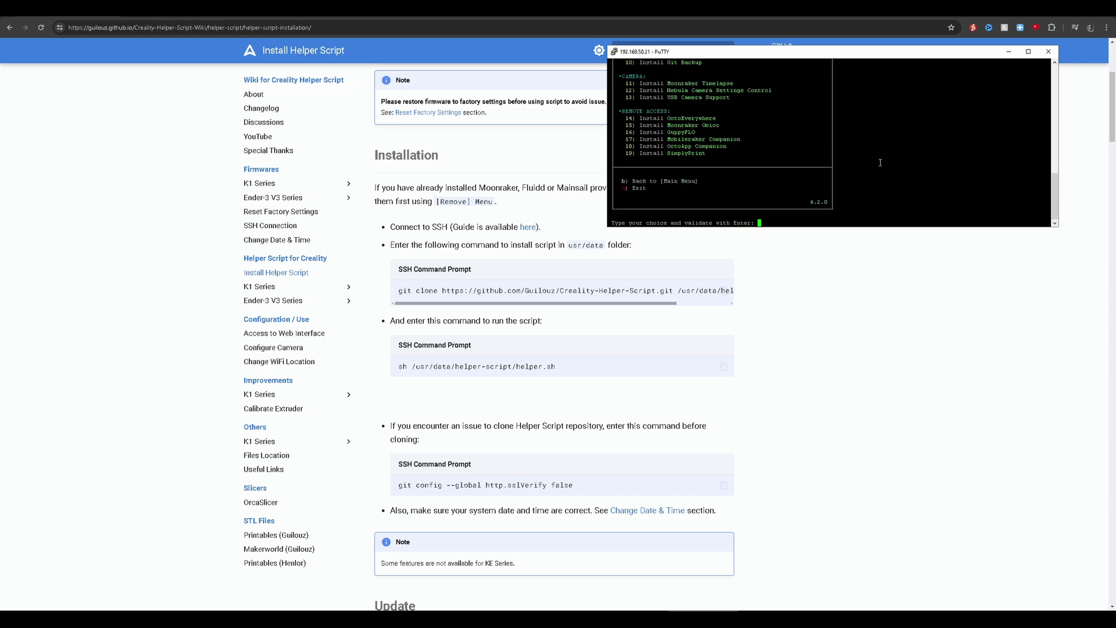
Step: Install Moonraker and Nginx with option 1, confirming with y
text(1)
key(Return)
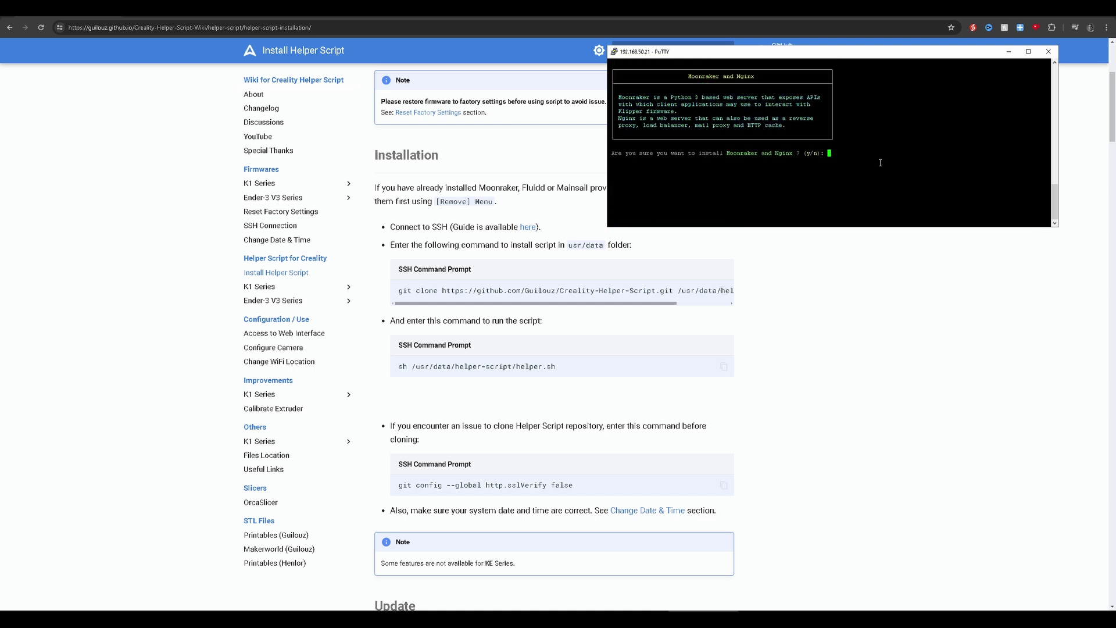
text(y)
key(Return)
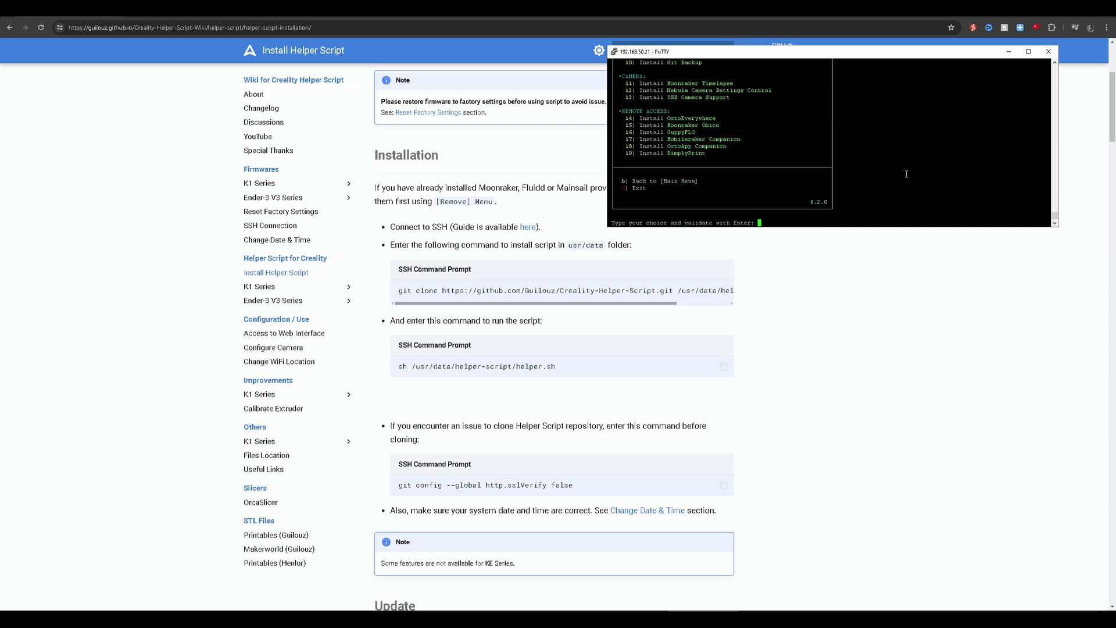
Step: Install Mainsail with option 3, confirming with y, and review the installation output
text(3)
key(Return)
text(y)
key(Return)
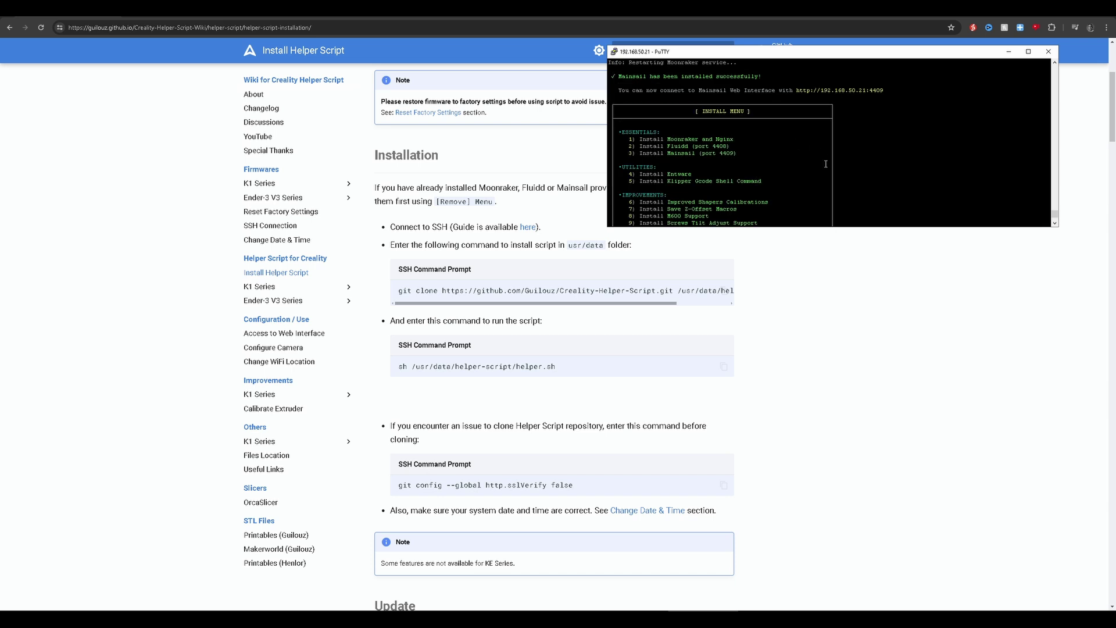
scroll(766, 157, down, 4)
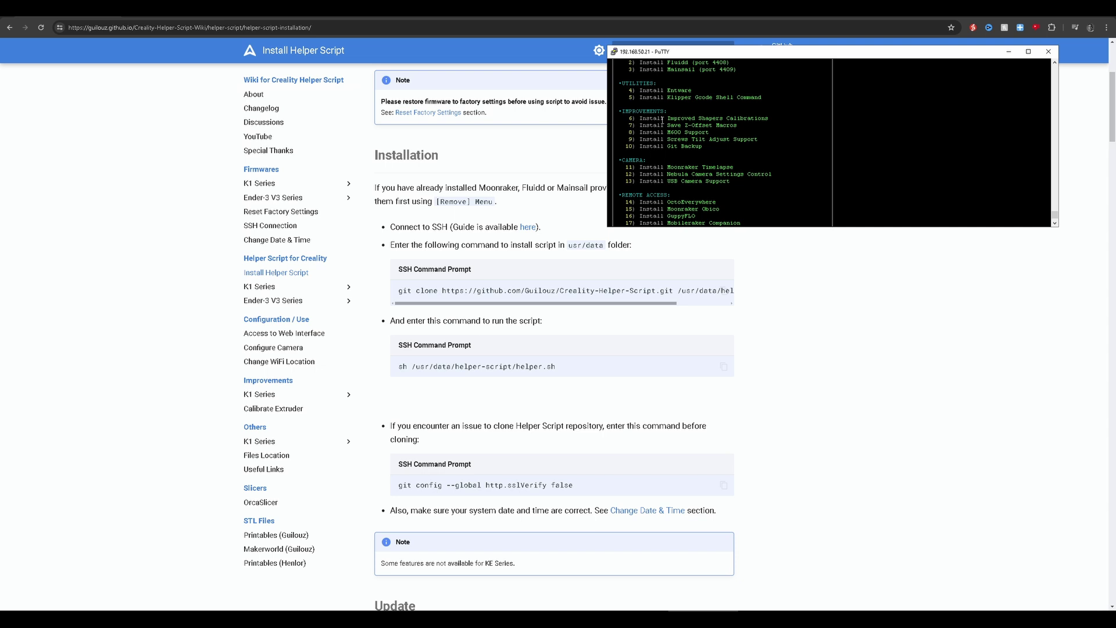
scroll(674, 165, up, 4)
scroll(680, 160, down, 4)
scroll(710, 190, down, 3)
scroll(709, 190, up, 3)
click(1048, 51)
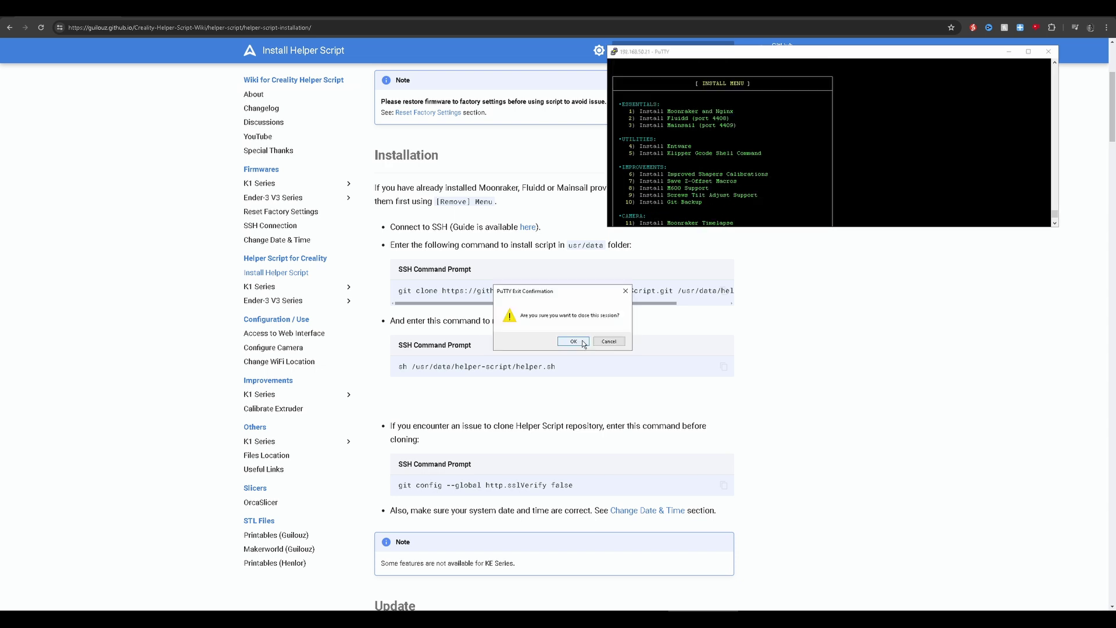
click(581, 340)
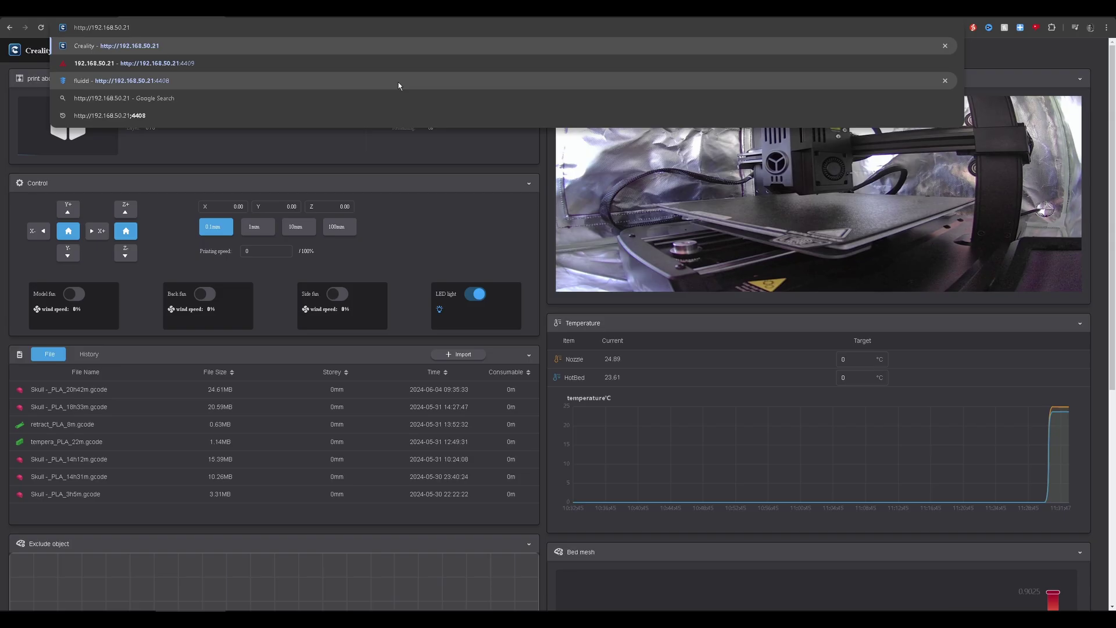
click(188, 69)
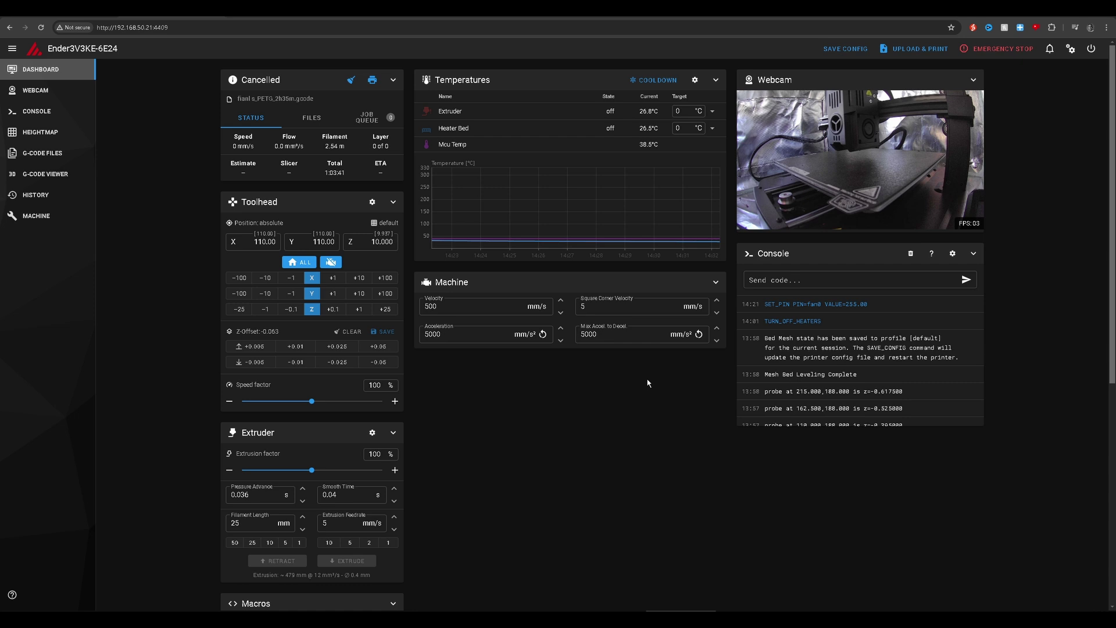
click(662, 338)
key(alt+Tab)
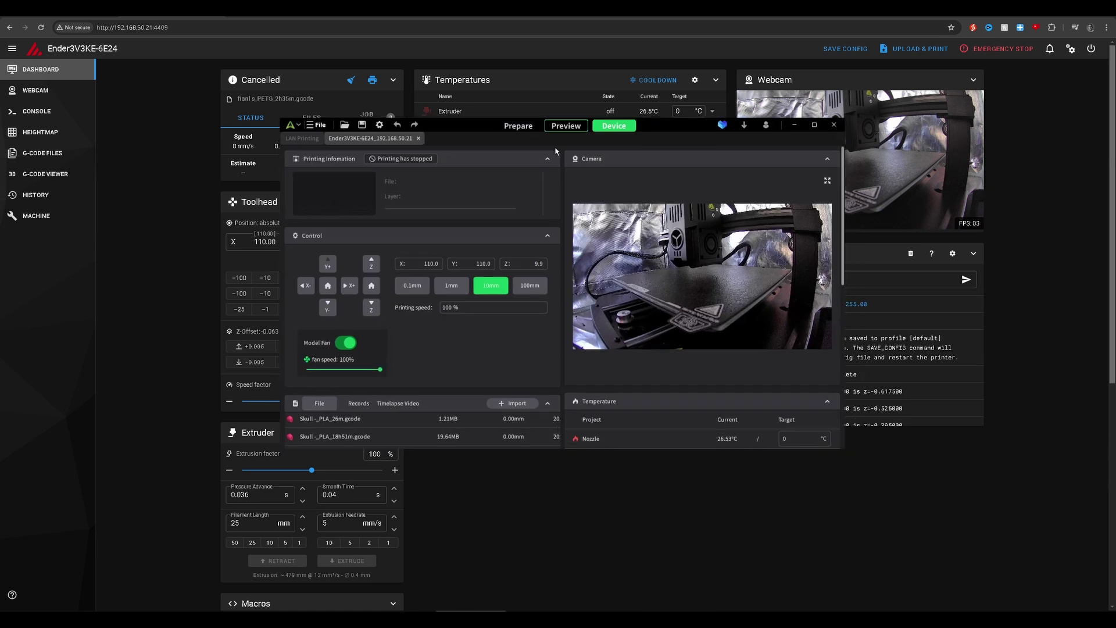
click(349, 348)
click(349, 347)
click(794, 125)
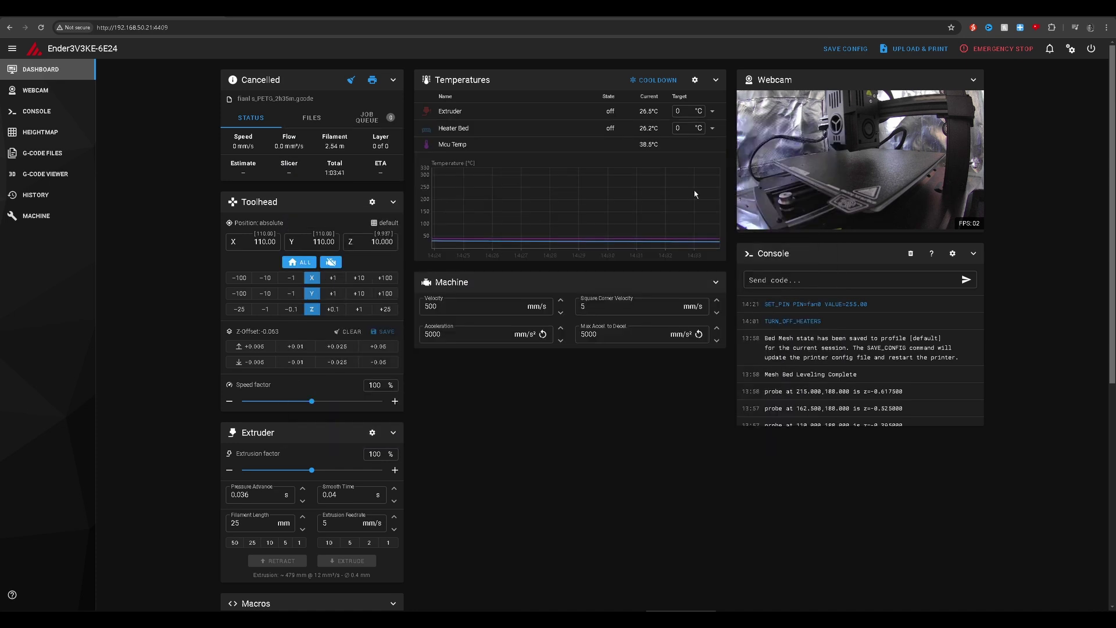
scroll(351, 442, down, 6)
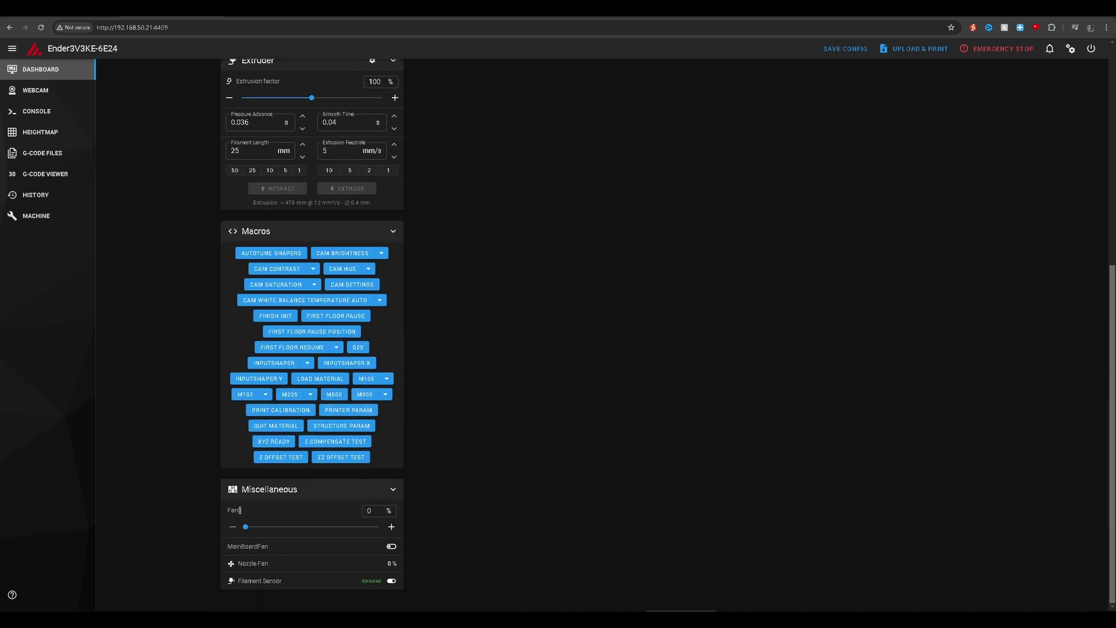
Step: Set the Fan0 slider to 100% and send M106 S255 from the console
drag(245, 527, 382, 526)
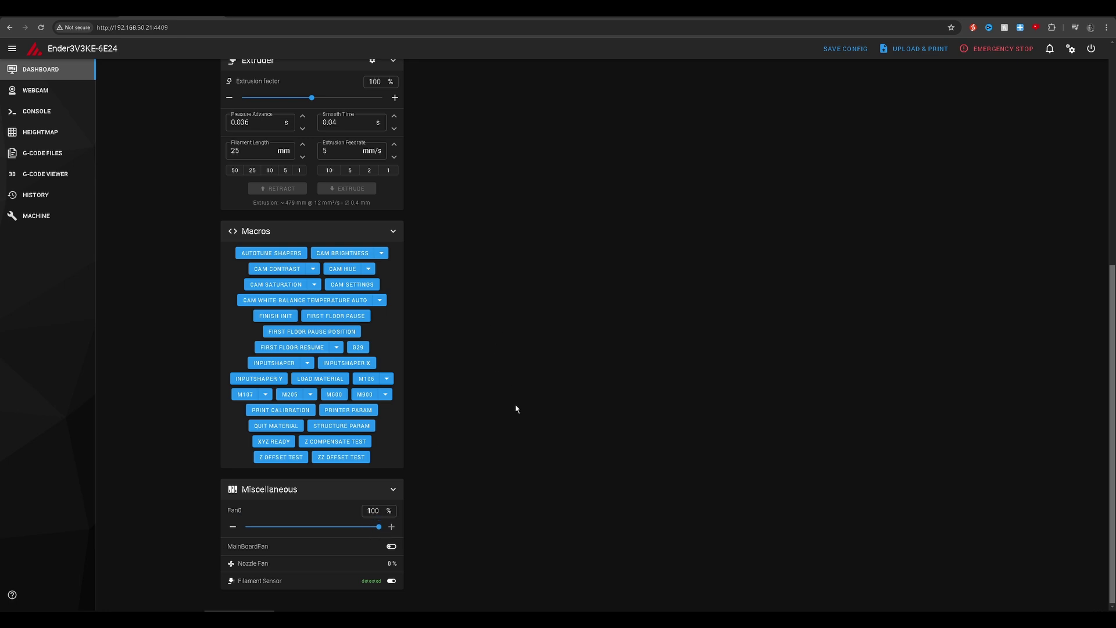
scroll(506, 488, up, 6)
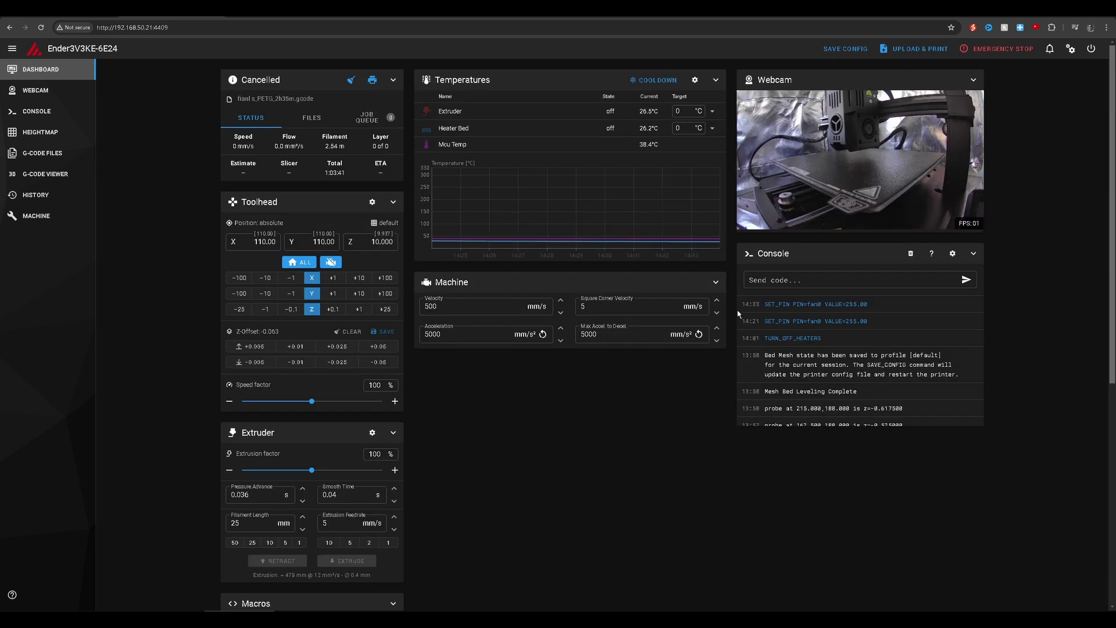
click(834, 279)
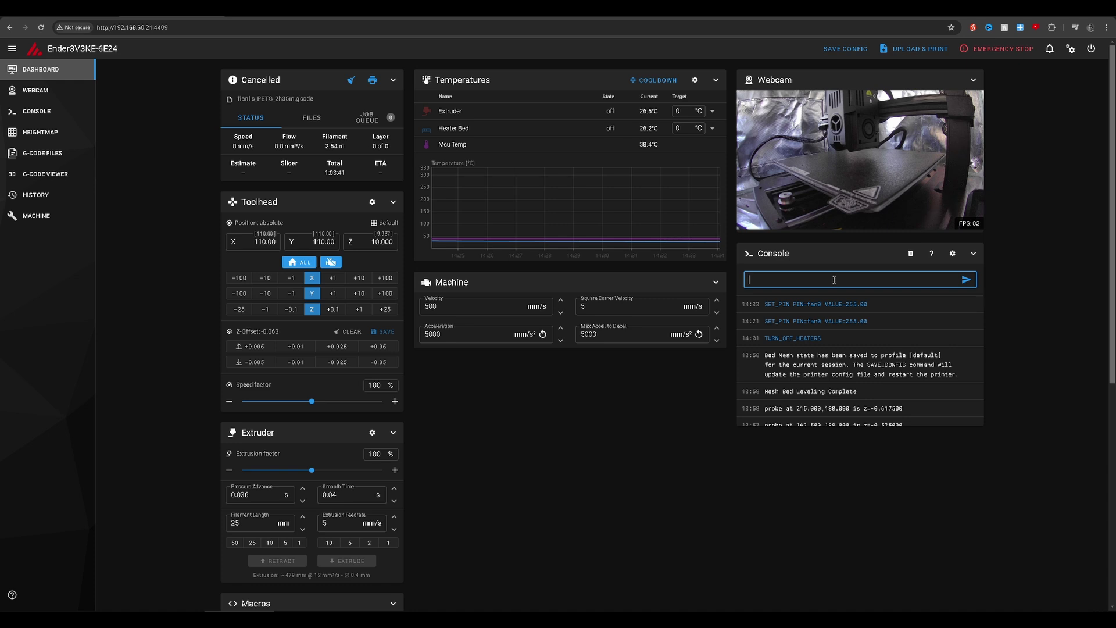
text(M106 S255)
key(Return)
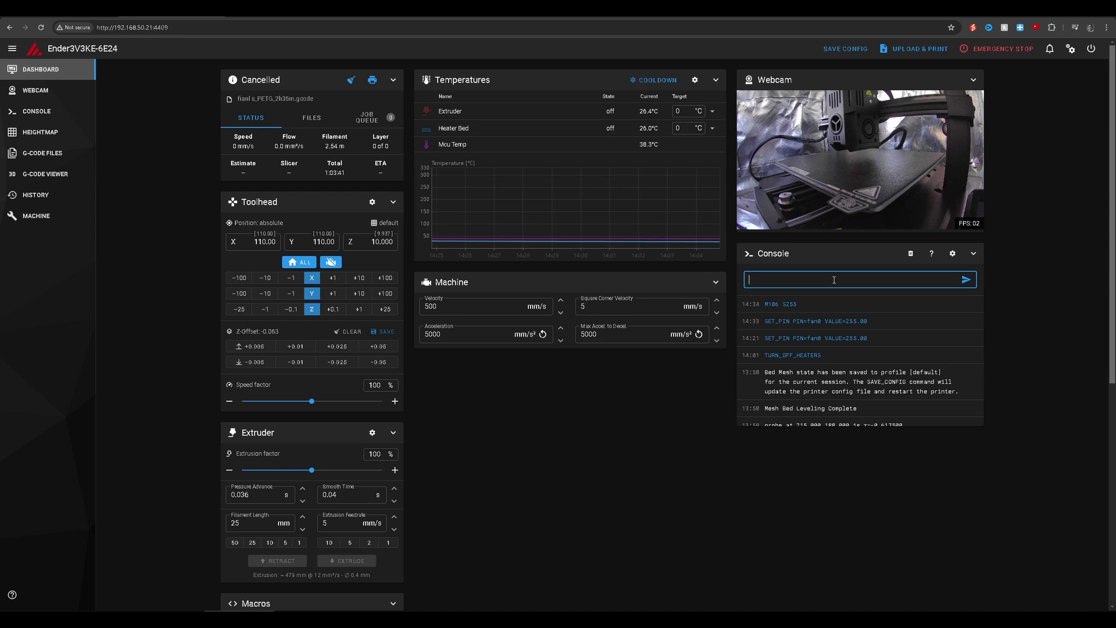
Step: Run PID_CALIBRATE HEATER=heater_bed TARGET=70 from the console, then enter save_config
text(PID_CALIBRATE HEATER=heater_bed TARGET=)
drag(921, 279, 739, 296)
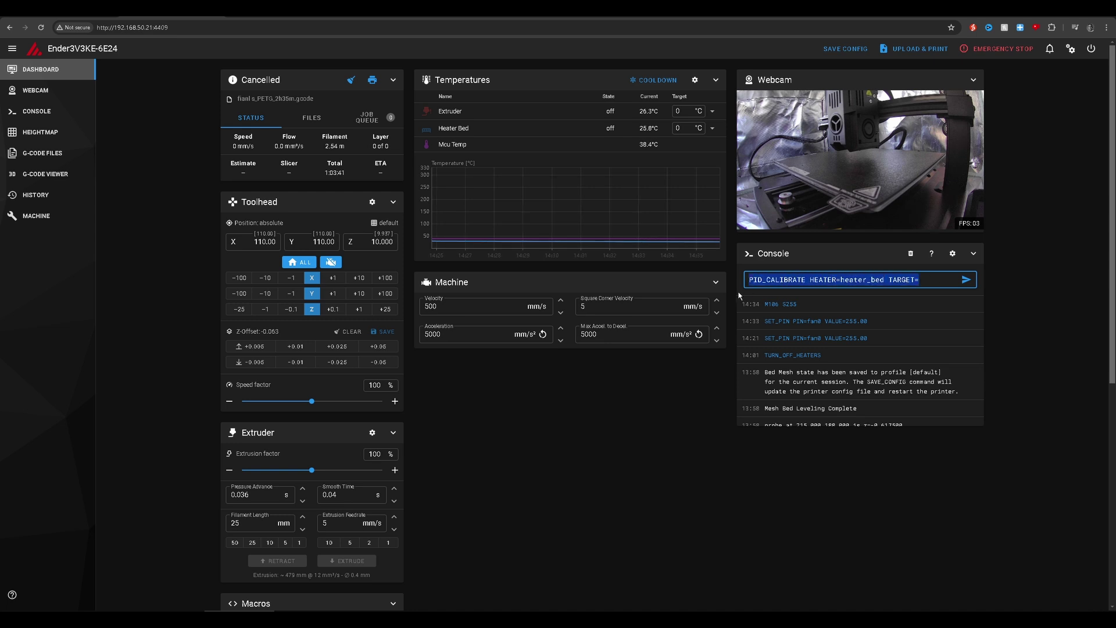
click(929, 281)
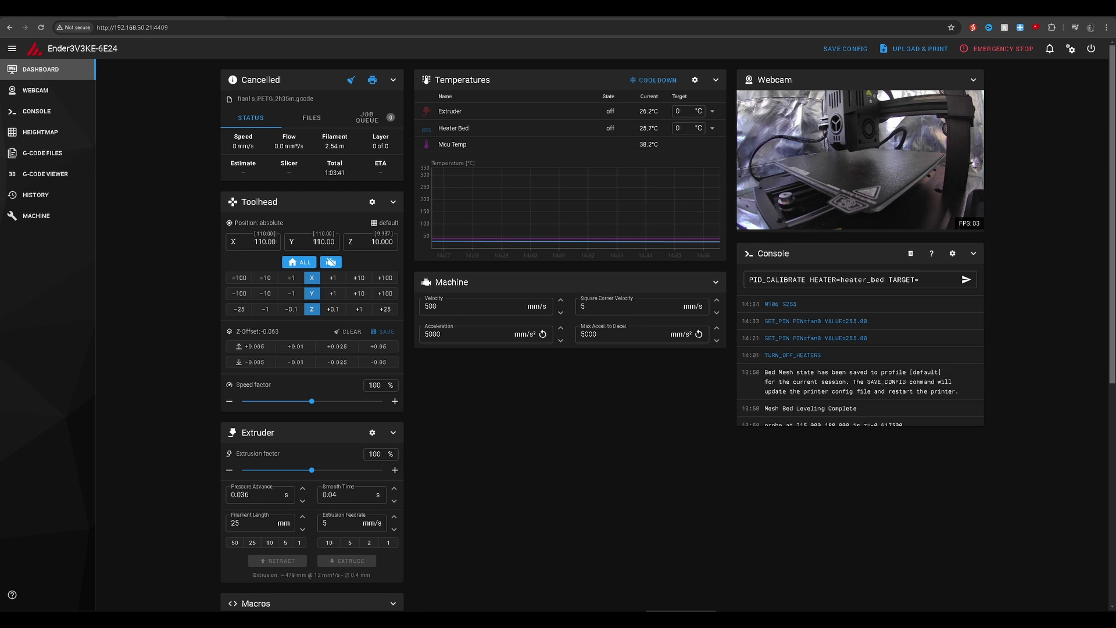
click(942, 280)
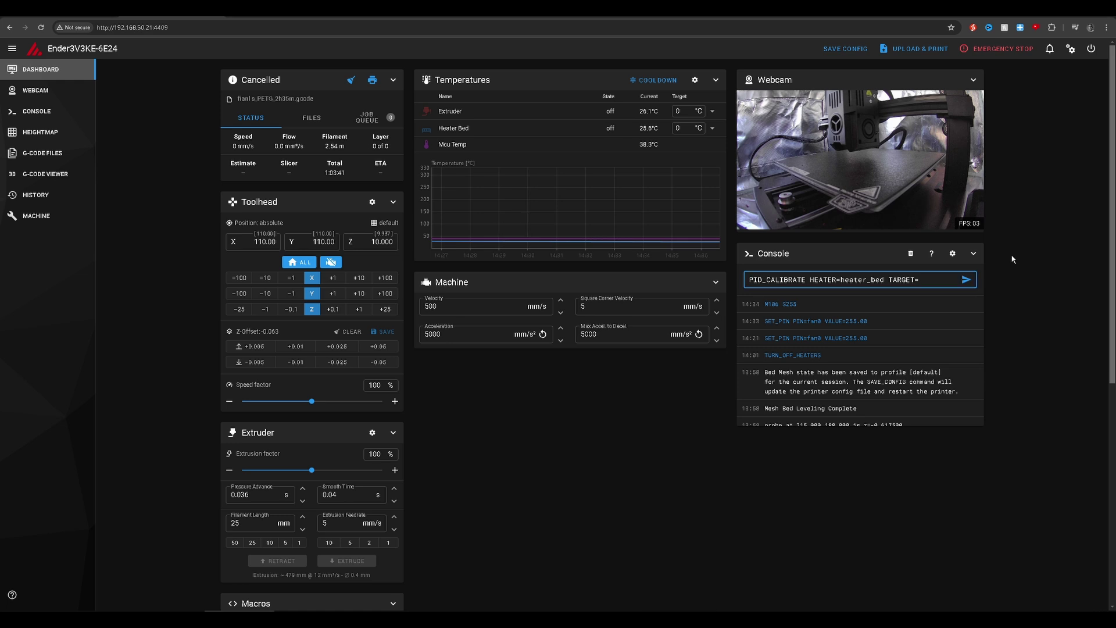
text(70)
click(966, 281)
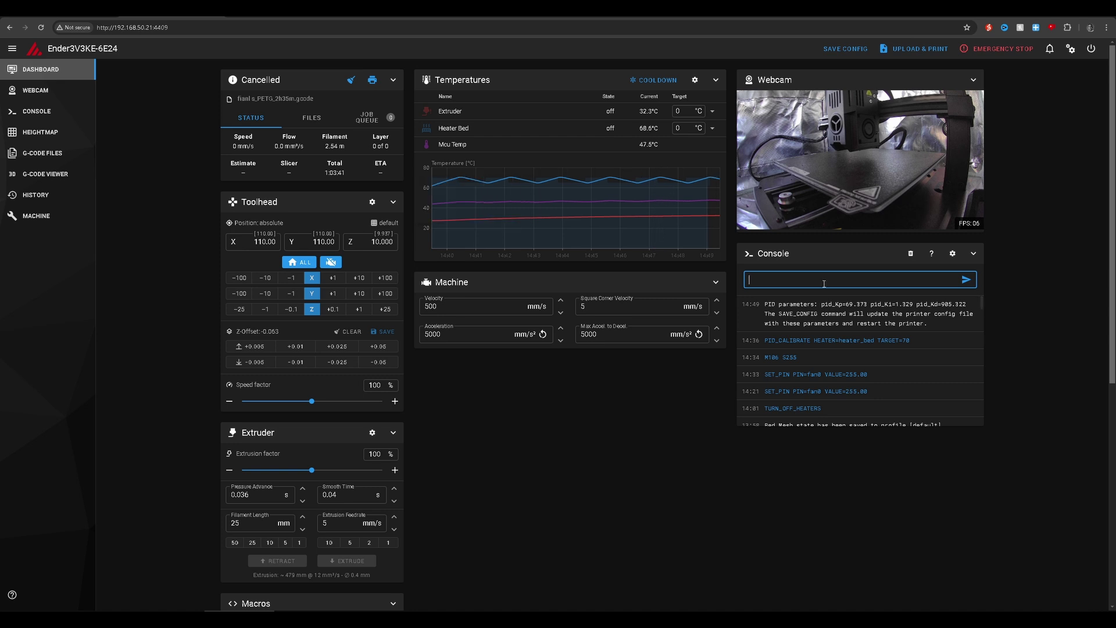
text(save_config)
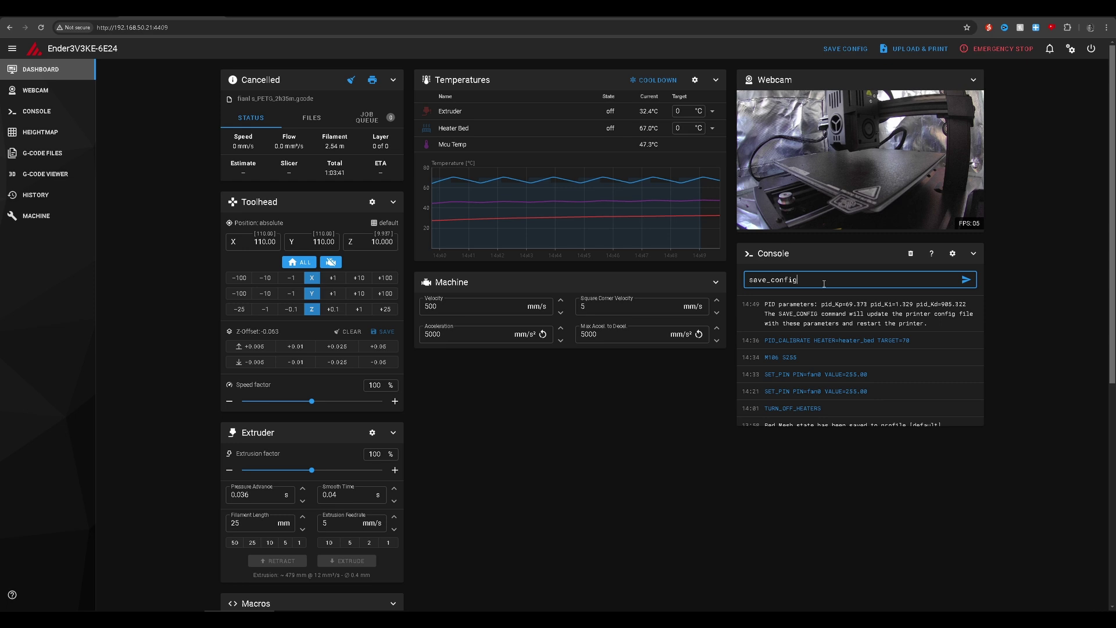
Step: Send save_config, copy the reported bed PID values, and go to the Machine page
key(Return)
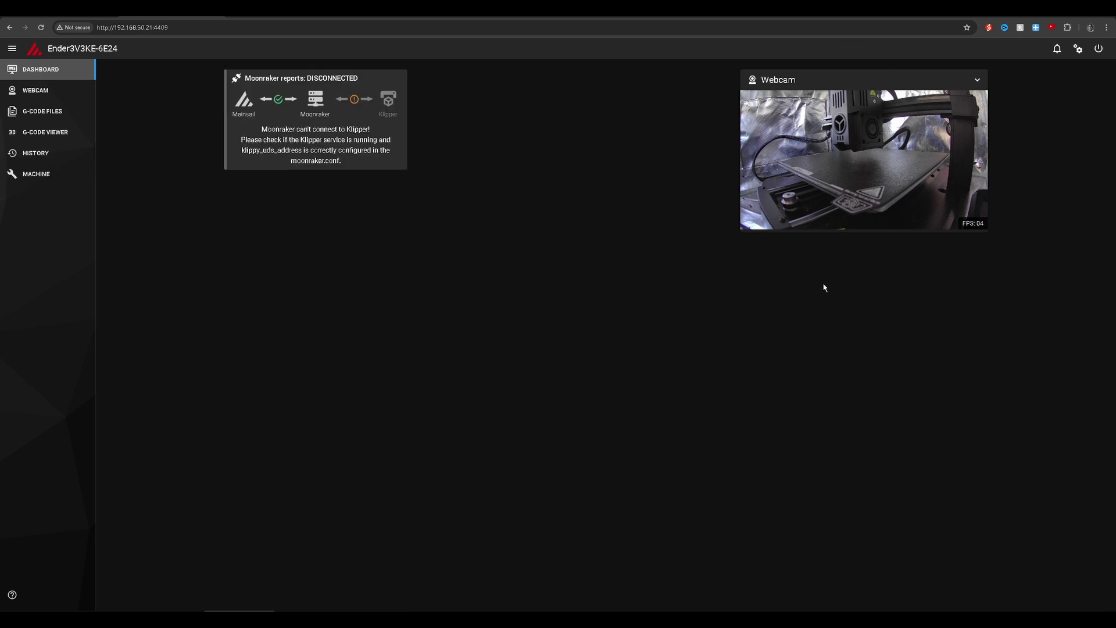
drag(849, 338, 969, 339)
right_click(964, 343)
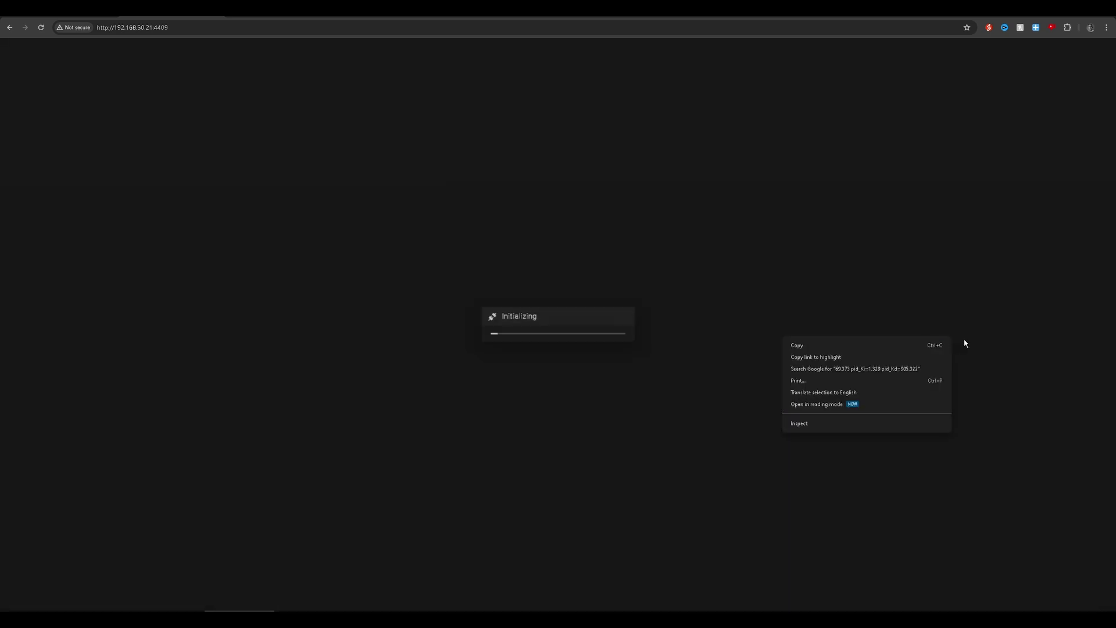
click(842, 346)
drag(821, 337, 969, 339)
right_click(954, 341)
click(855, 346)
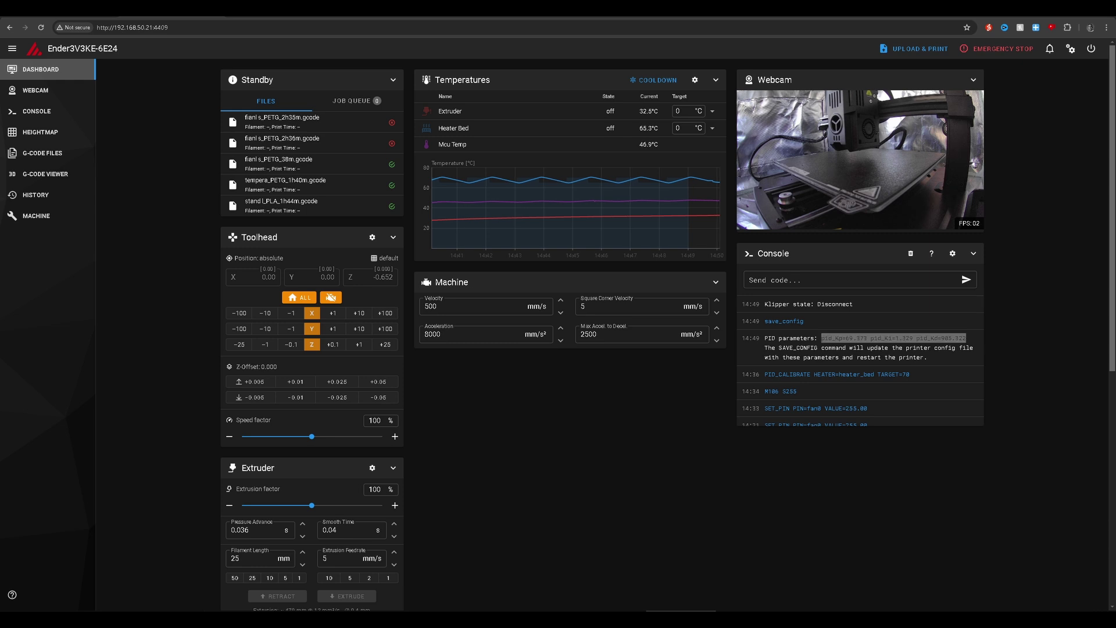
click(38, 222)
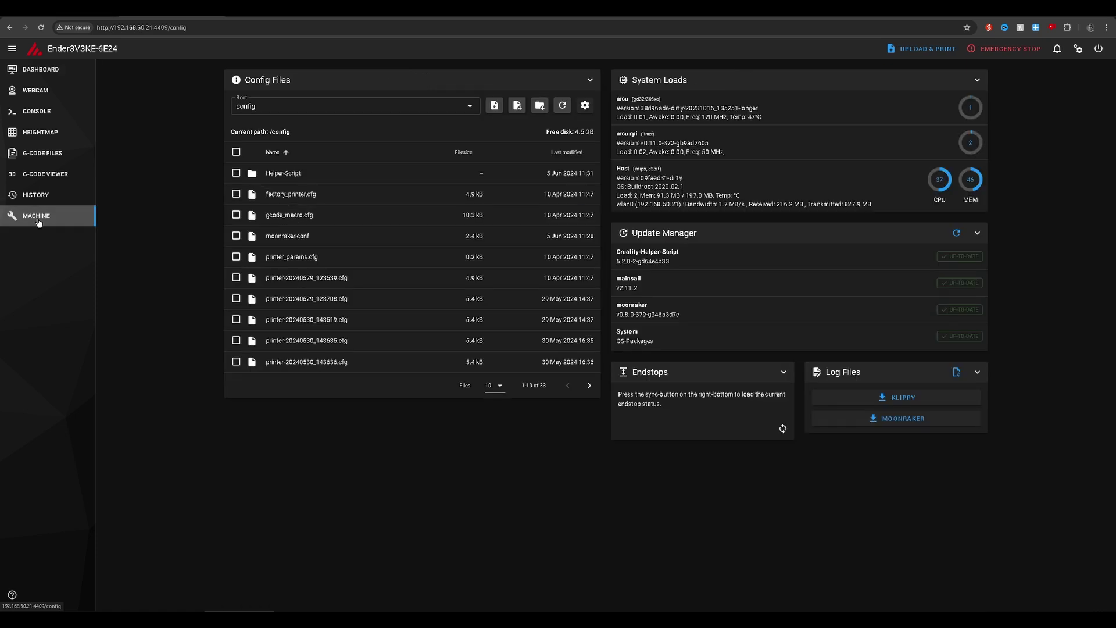
click(273, 194)
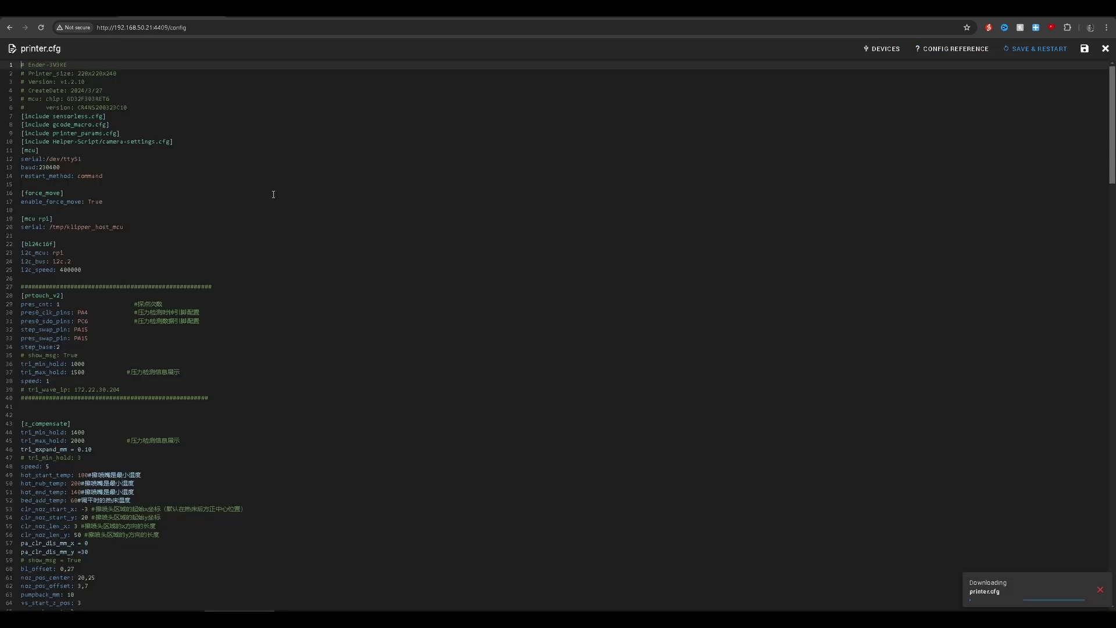
scroll(166, 350, down, 15)
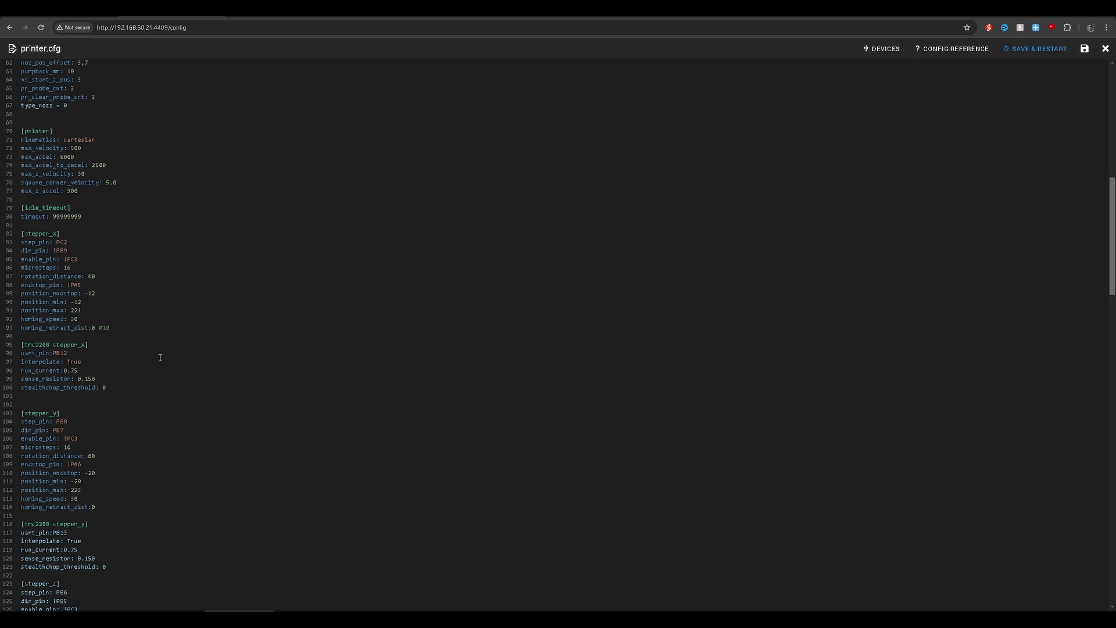
scroll(160, 357, down, 5)
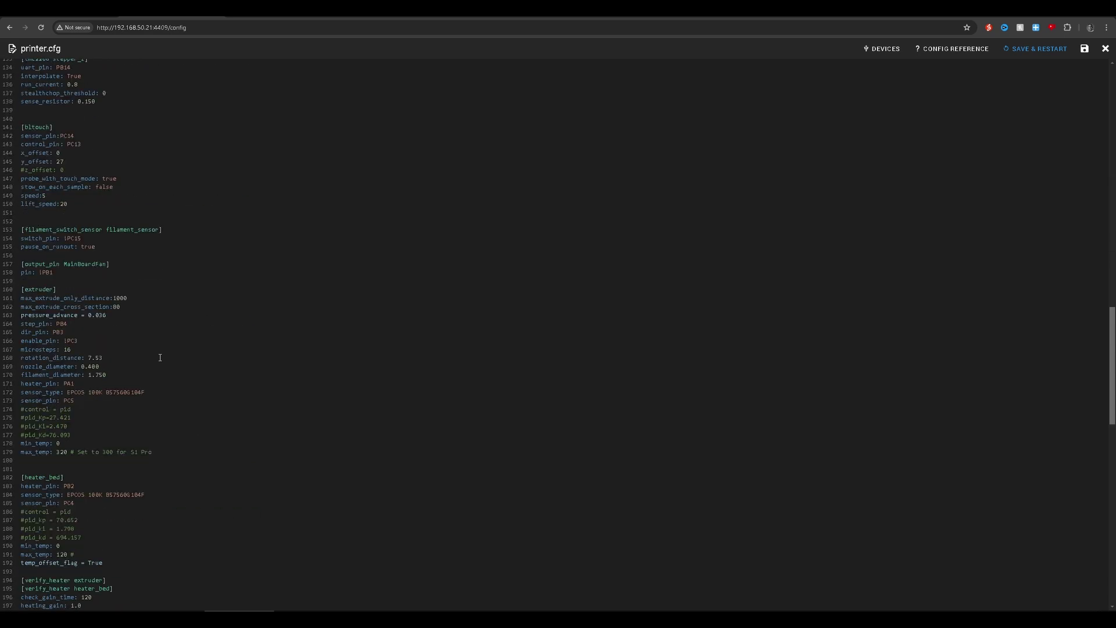
scroll(150, 361, down, 1)
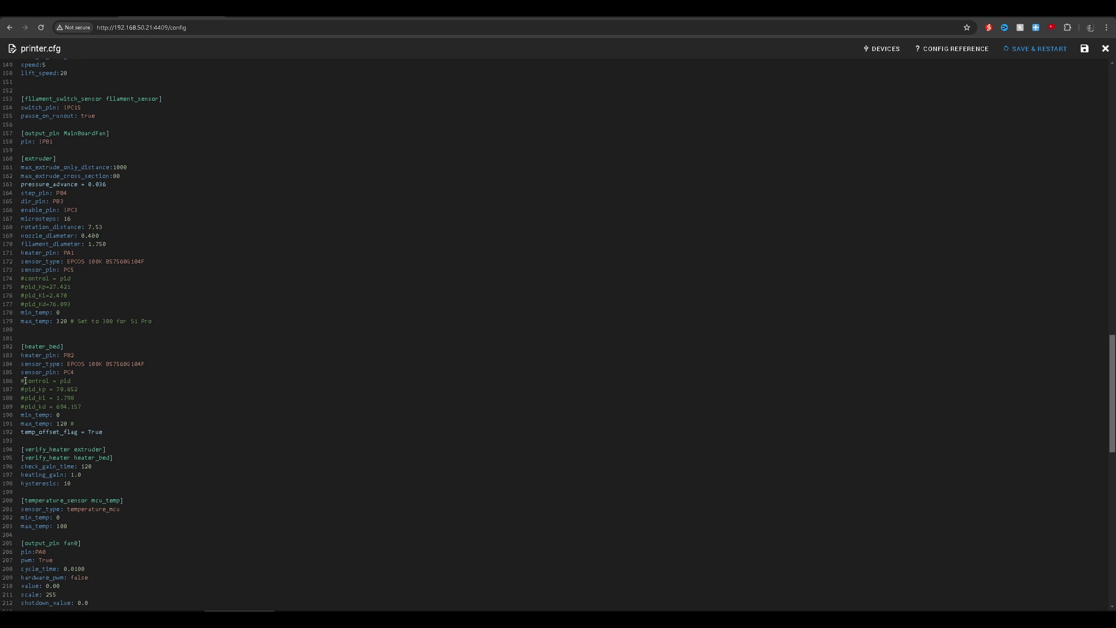
scroll(24, 383, down, 10)
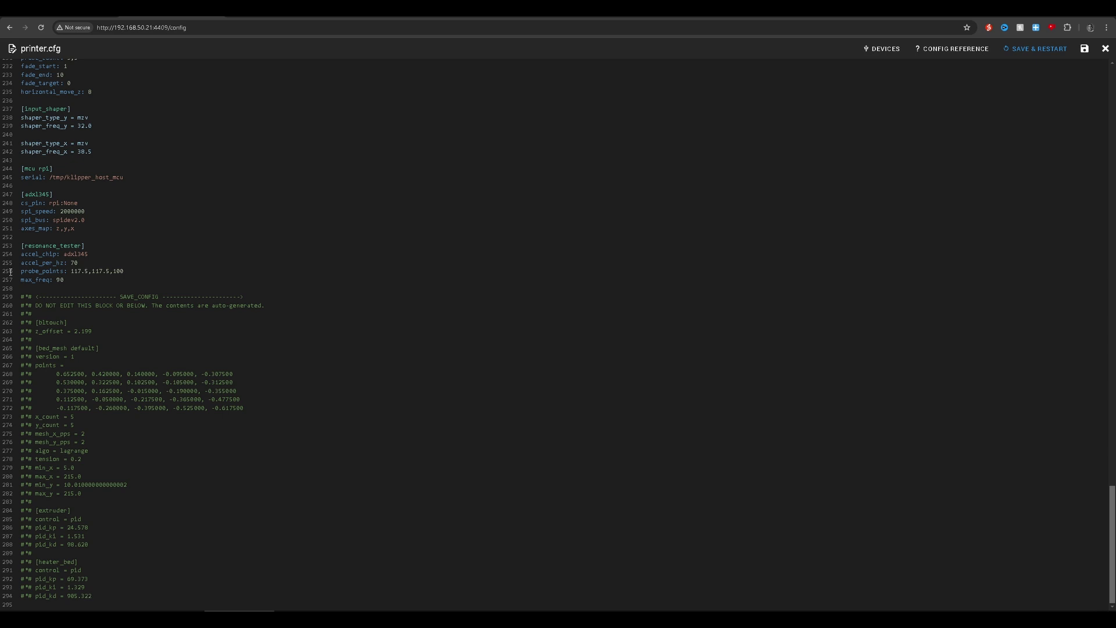
click(1108, 51)
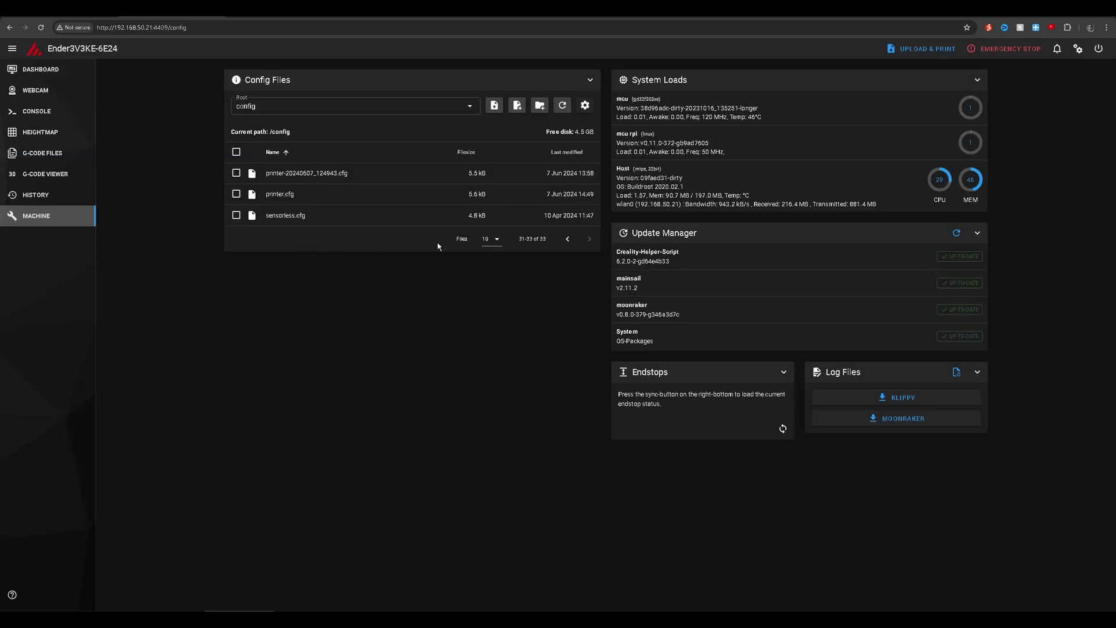
Step: Set the Heater Bed target temperature to 70 °C
click(688, 132)
text(70)
key(Return)
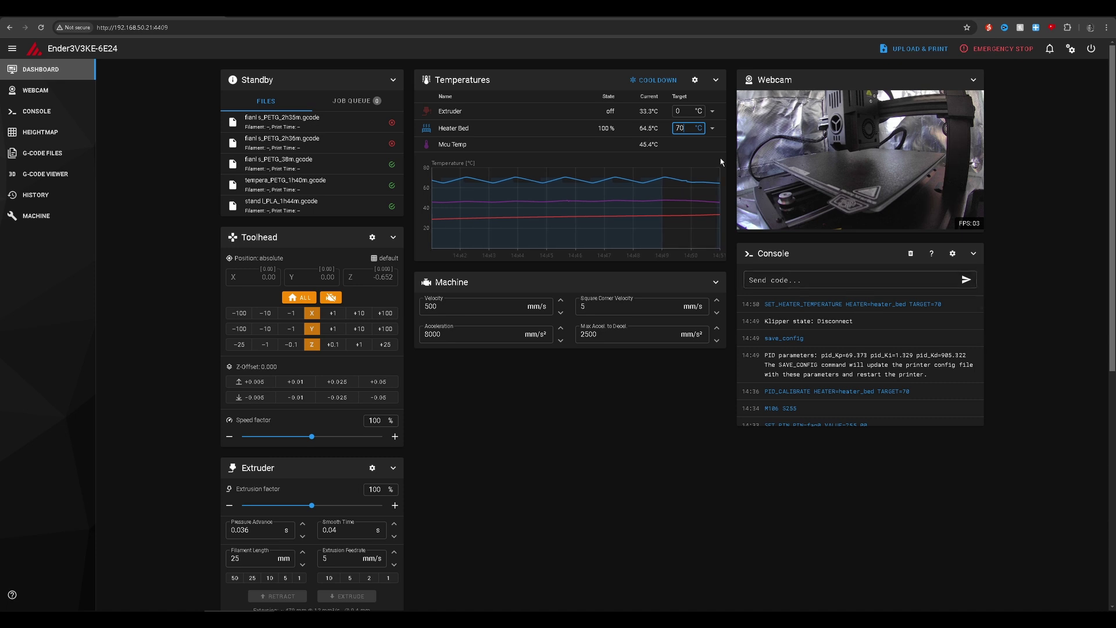
Step: Enter PID_CALIBRATE HEATER=extruder TARGET=220 in the console by editing the bed command
click(841, 276)
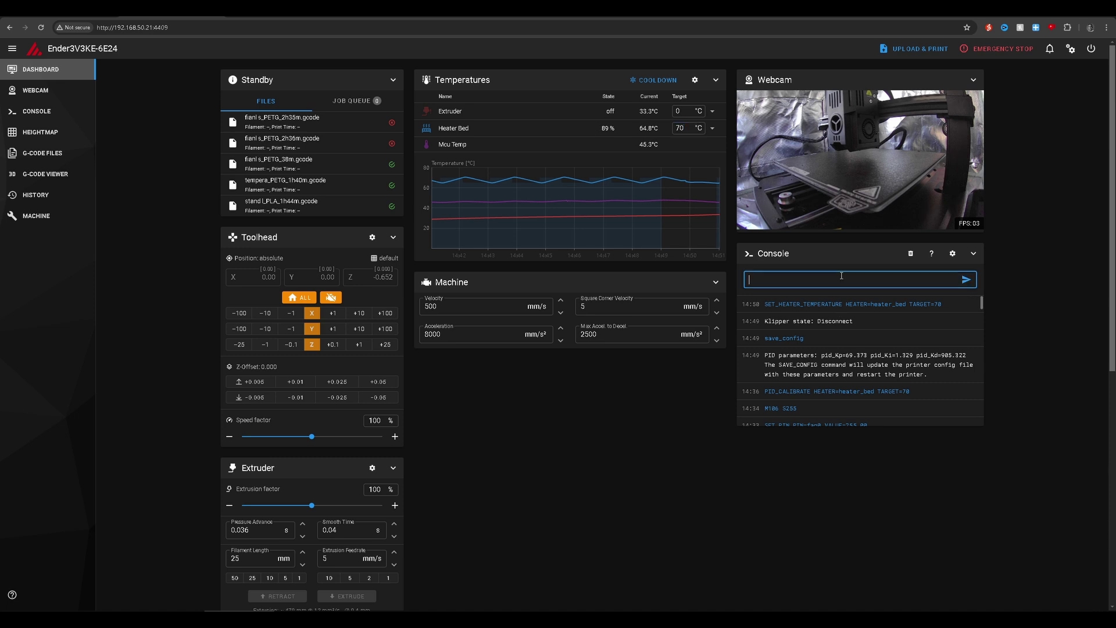
text(PID_CALIBRATE HEATER=heater_bed TARGET=70)
double_click(841, 279)
text(exturder)
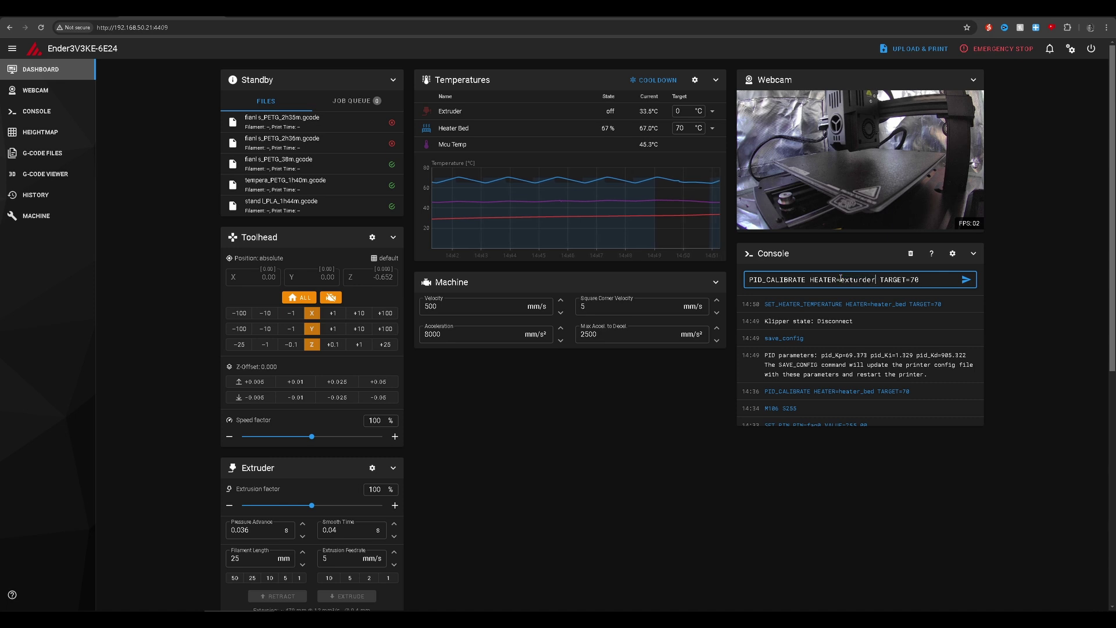
key(BackSpace)
key(BackSpace)
key(BackSpace)
key(BackSpace)
key(BackSpace)
text(ruder)
key(End)
key(BackSpace)
key(BackSpace)
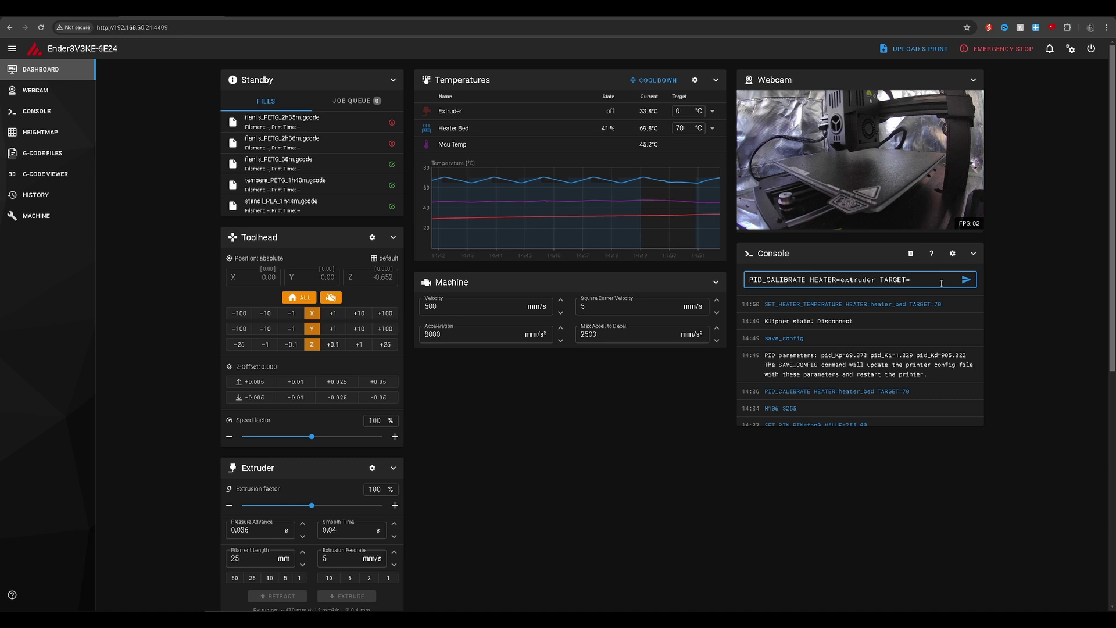
text(200)
key(BackSpace)
key(BackSpace)
text(29)
text(0)
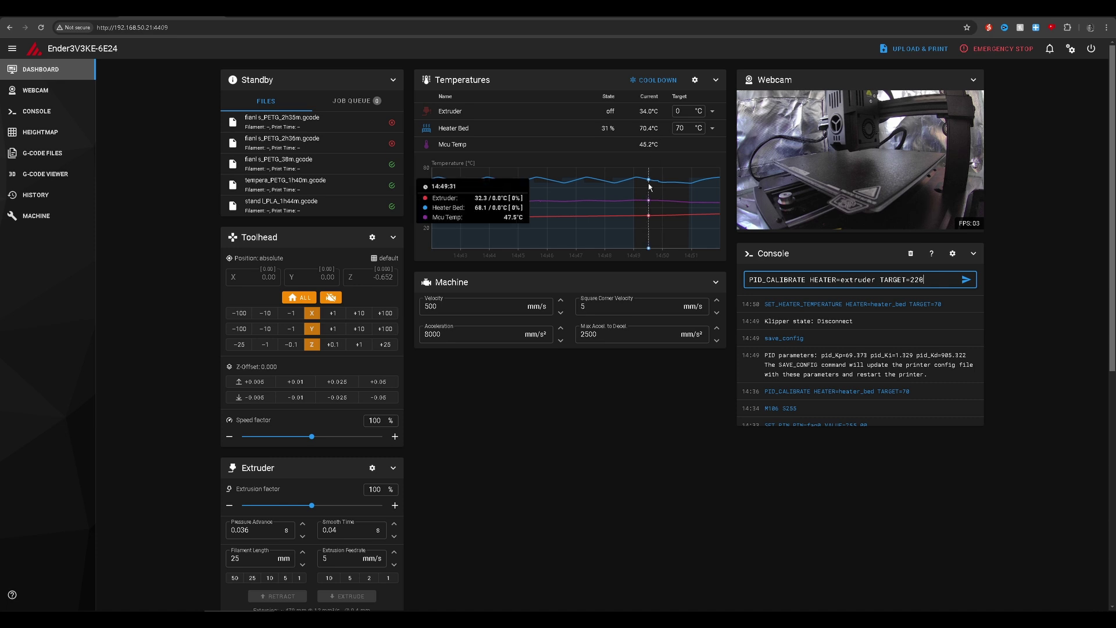
Step: Run the extruder PID calibration at 220 °C, getting Kp 27.395, Ki 2.029, Kd 92.457
triple_click(969, 285)
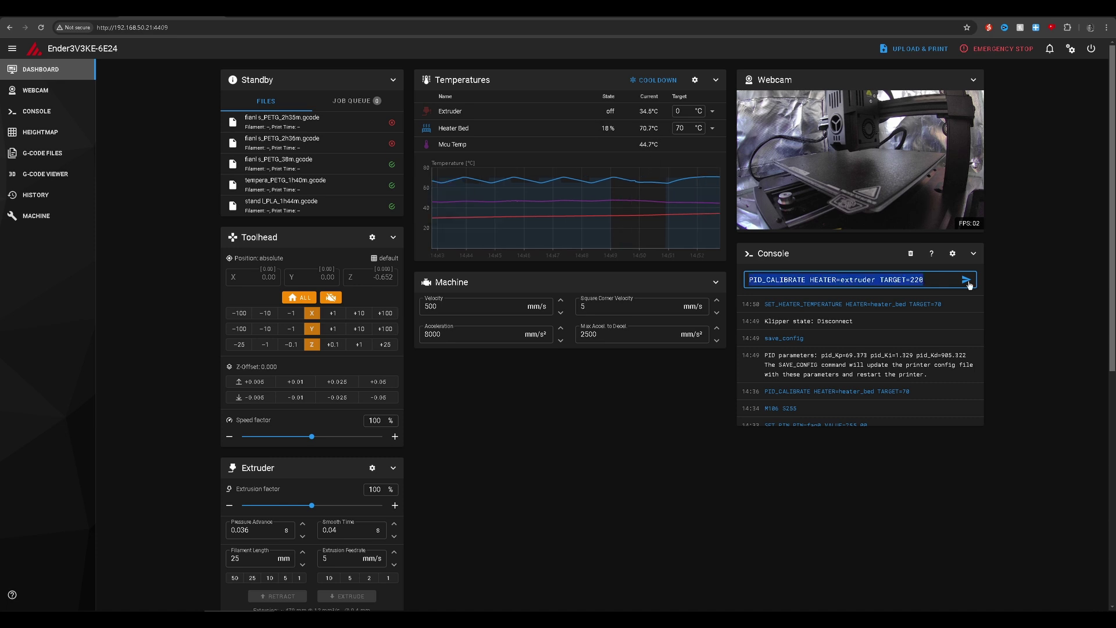
click(967, 281)
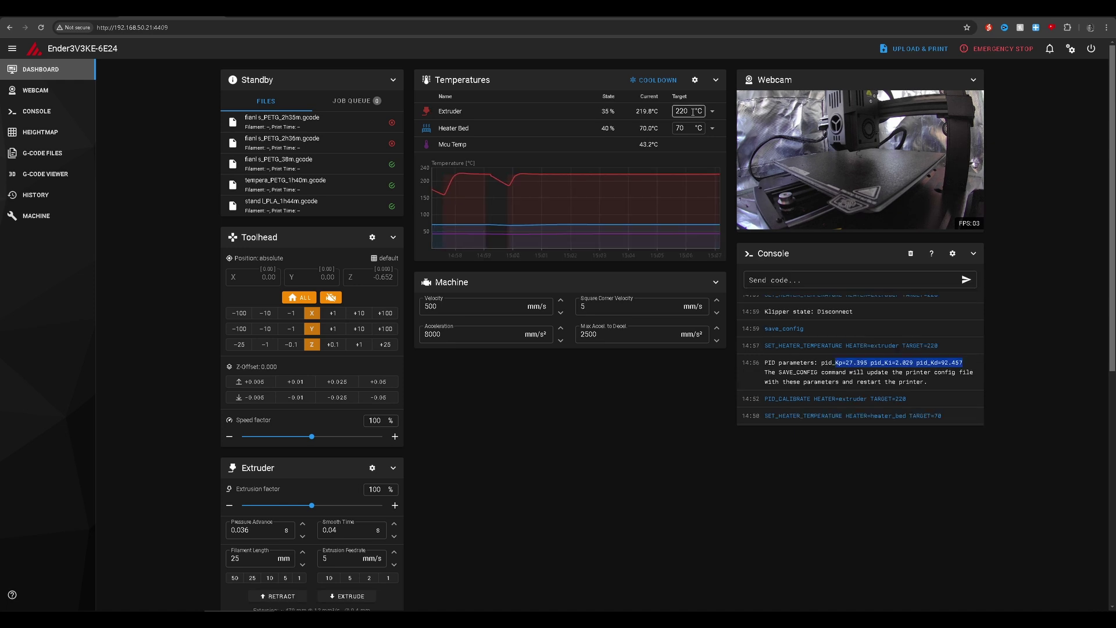
click(676, 129)
click(680, 114)
click(684, 128)
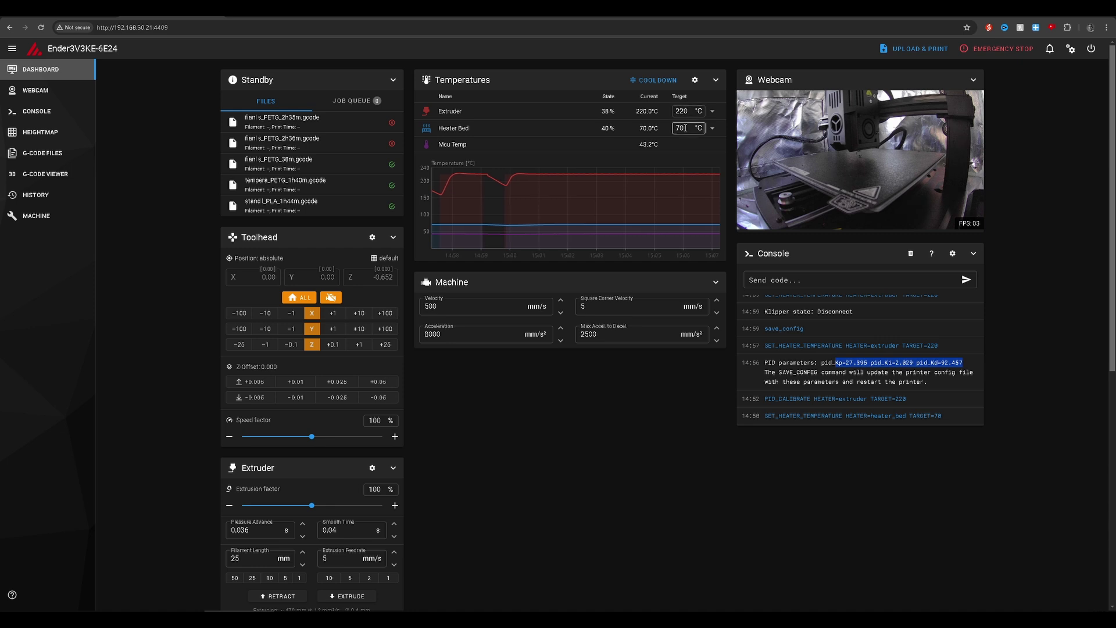
click(636, 112)
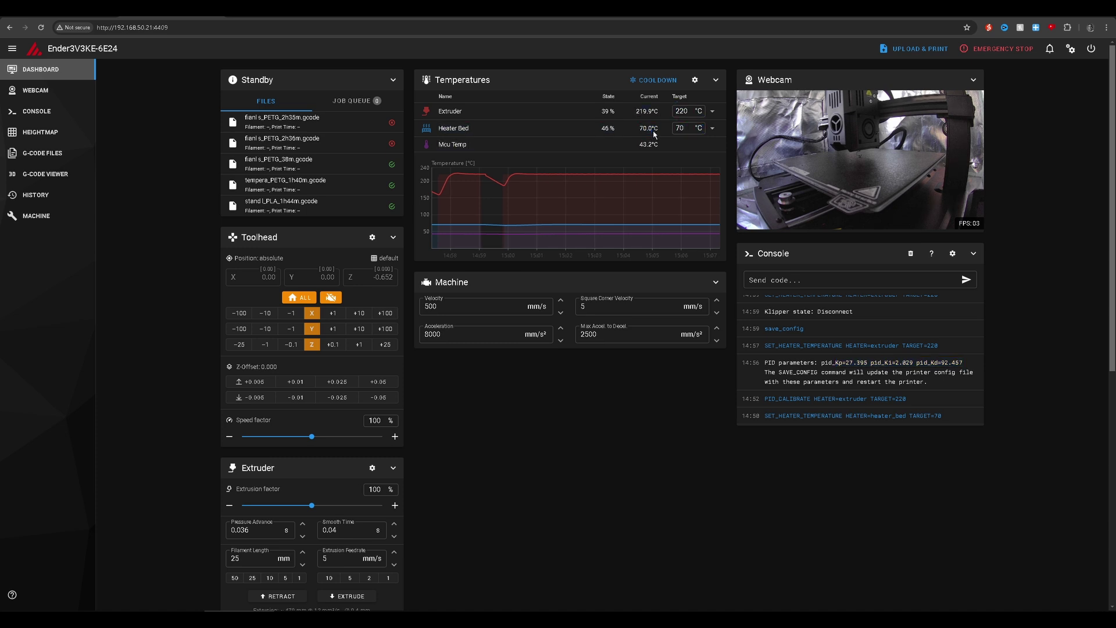